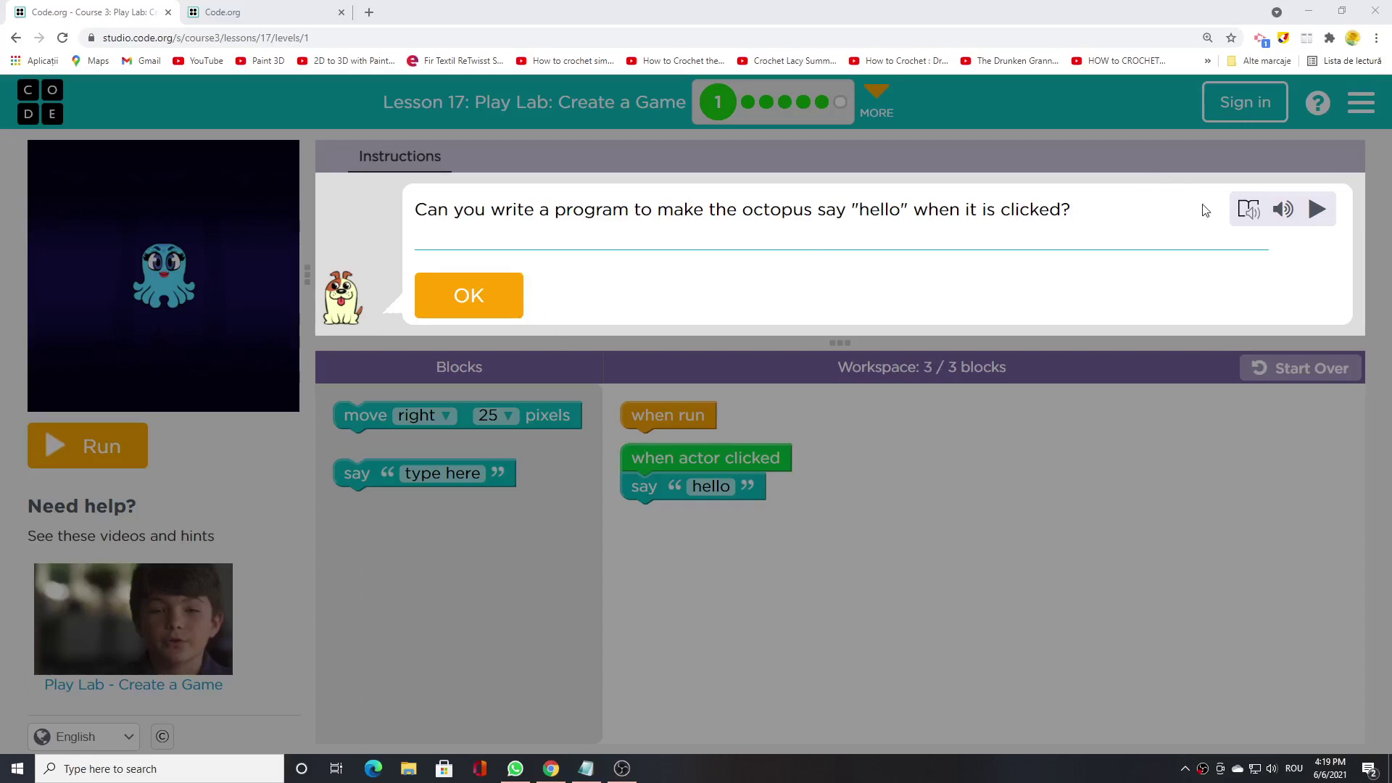
- Hear the Puzzle 1 instructions, dismiss them with OK, and widen the play area
click(1315, 209)
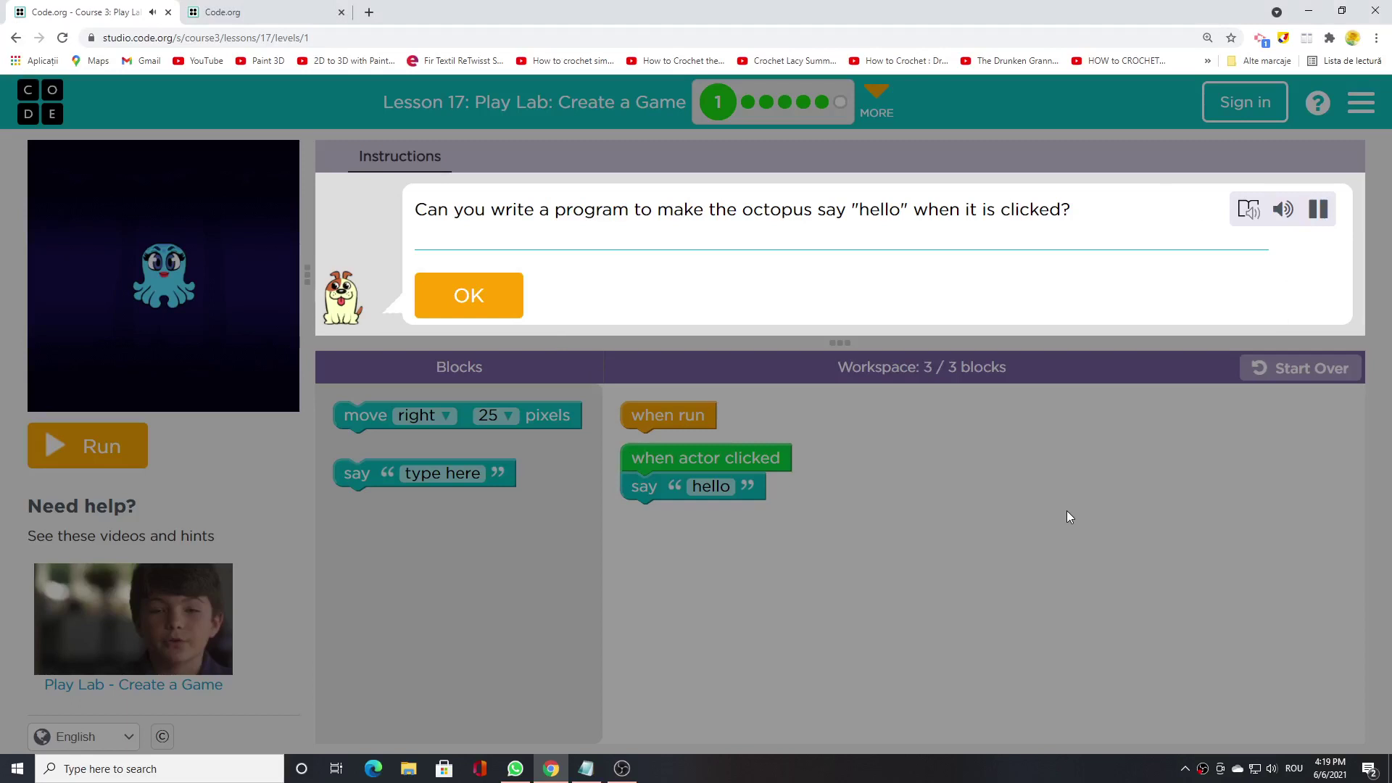
click(463, 304)
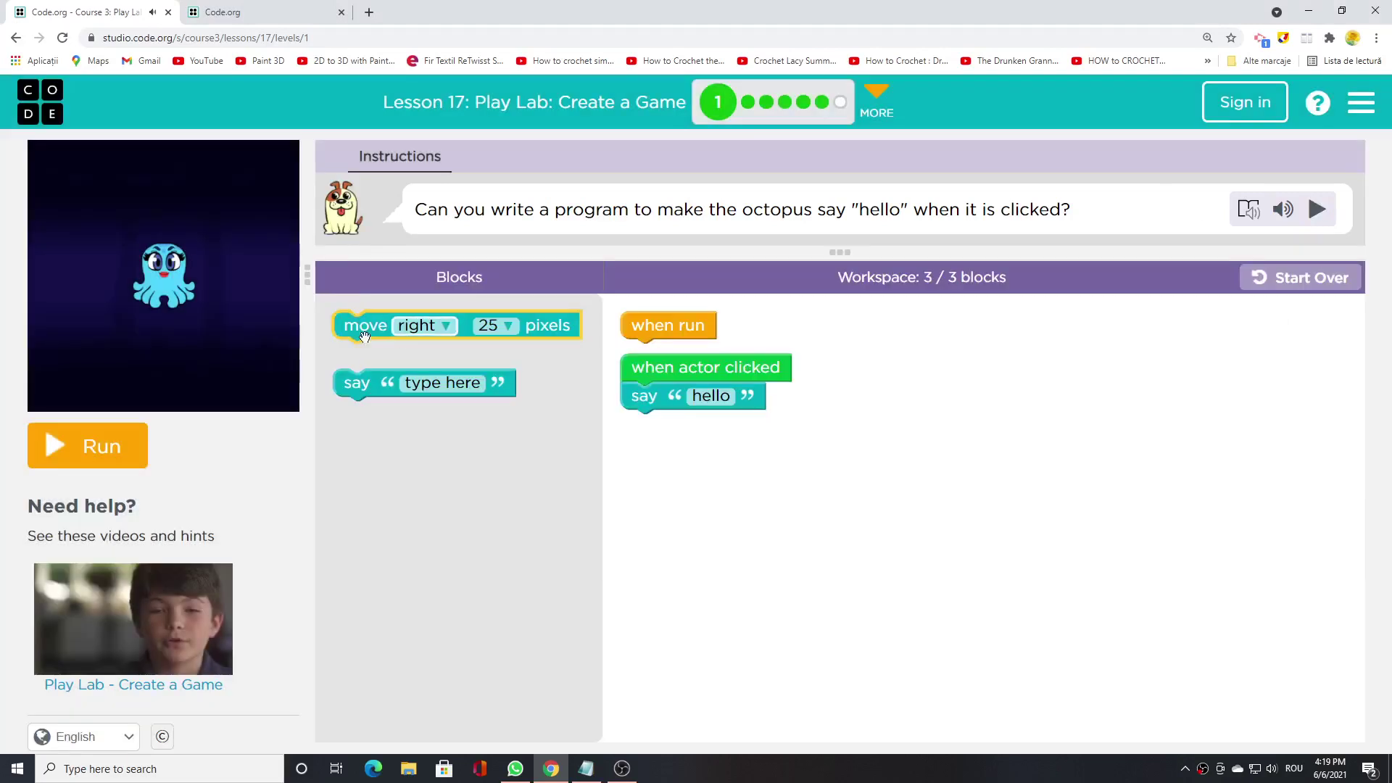
drag(307, 280, 471, 356)
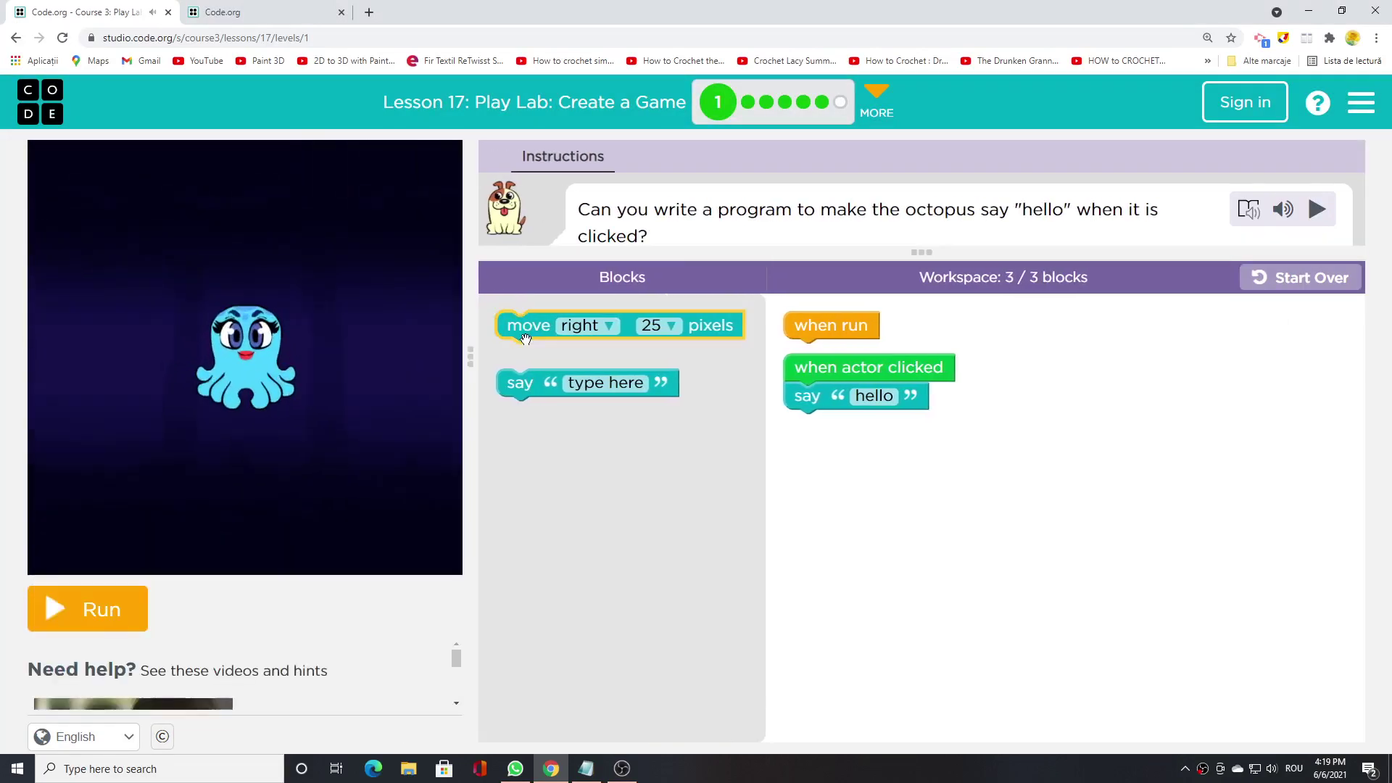
- Run the program and click the octopus so it says 'hello', then continue to Puzzle 2
click(123, 605)
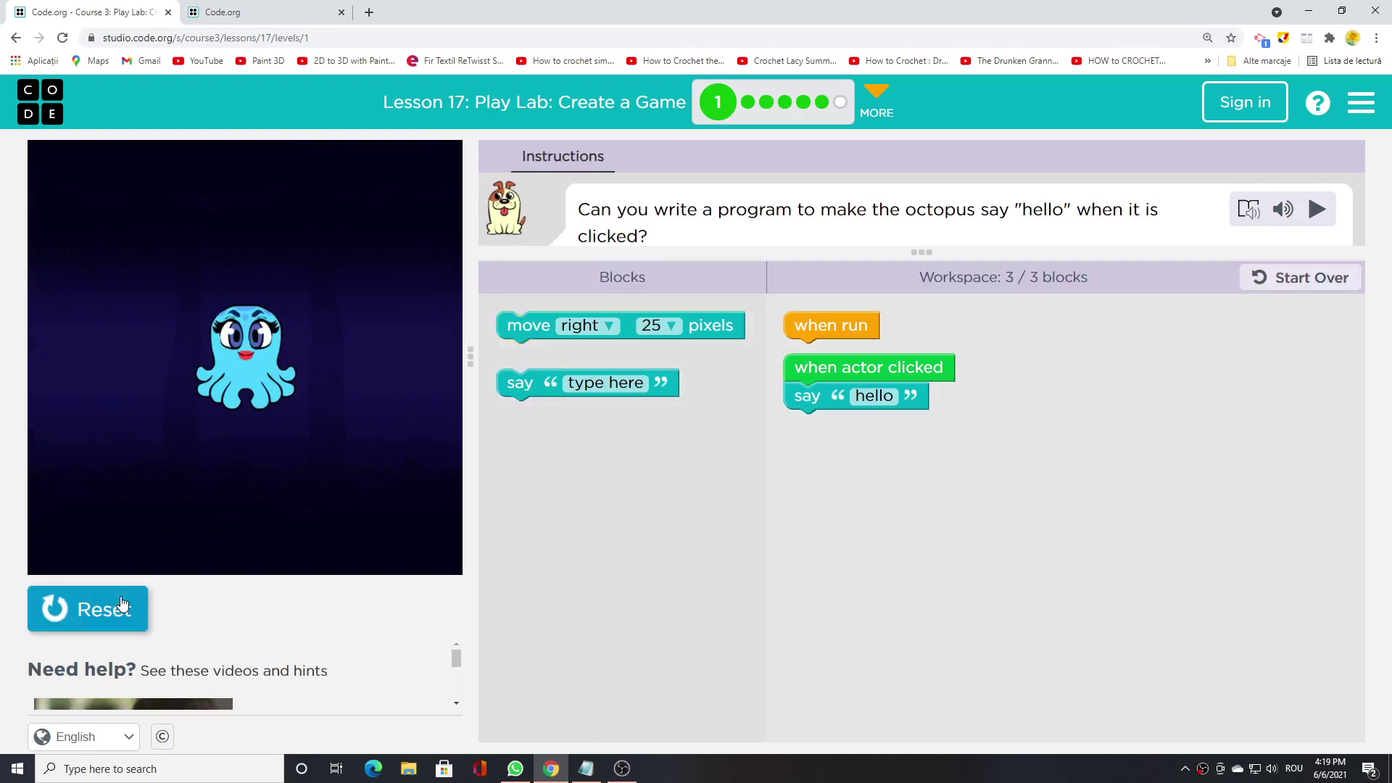
click(250, 358)
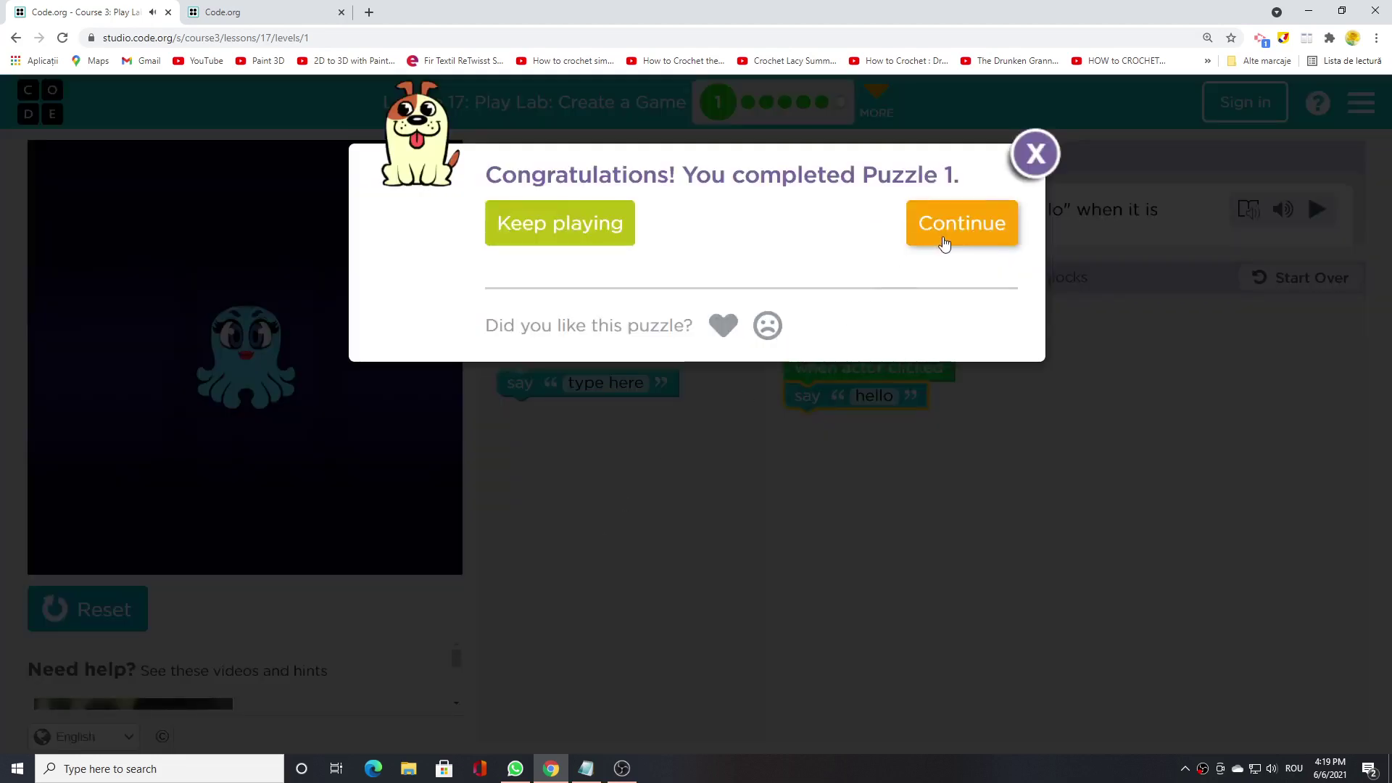
click(946, 242)
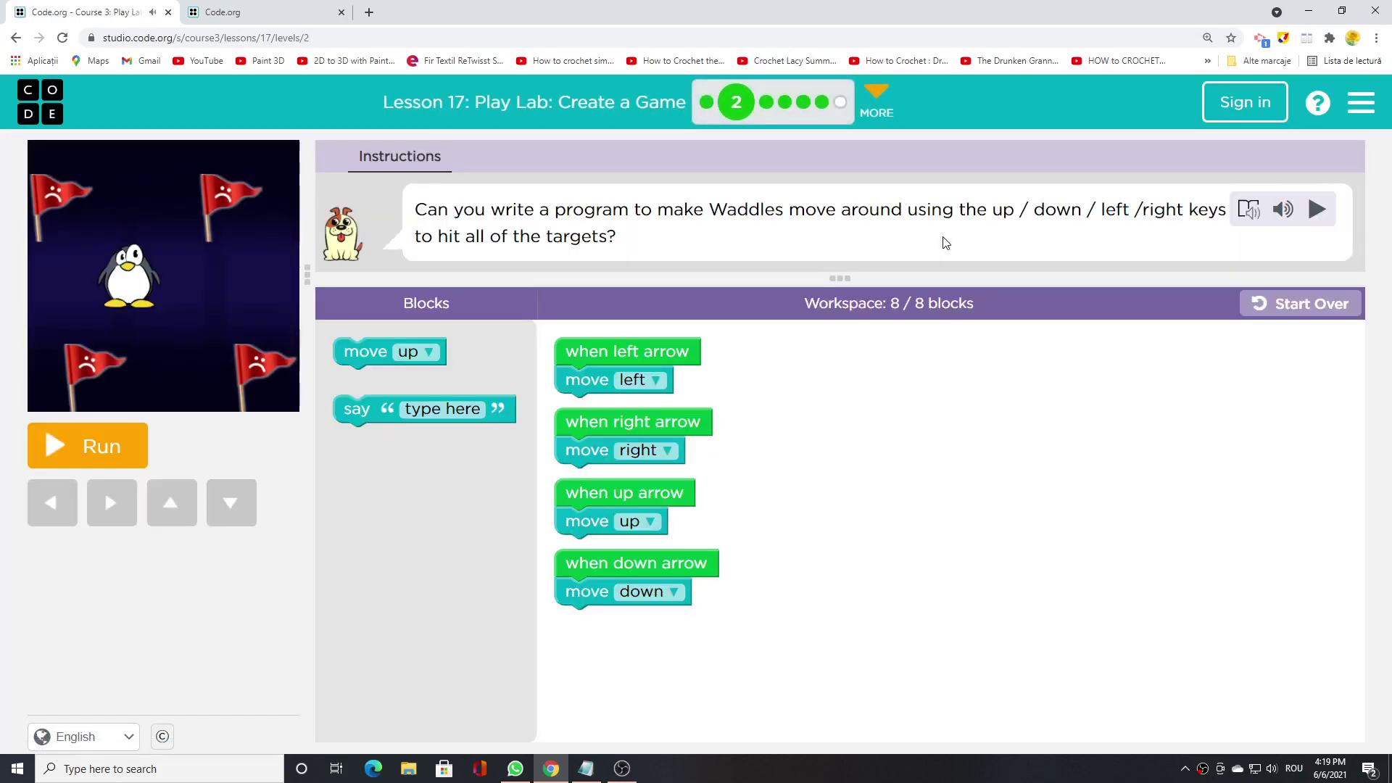
- Hear the Puzzle 2 instructions, enlarge the stage, and start the penguin game
click(1317, 208)
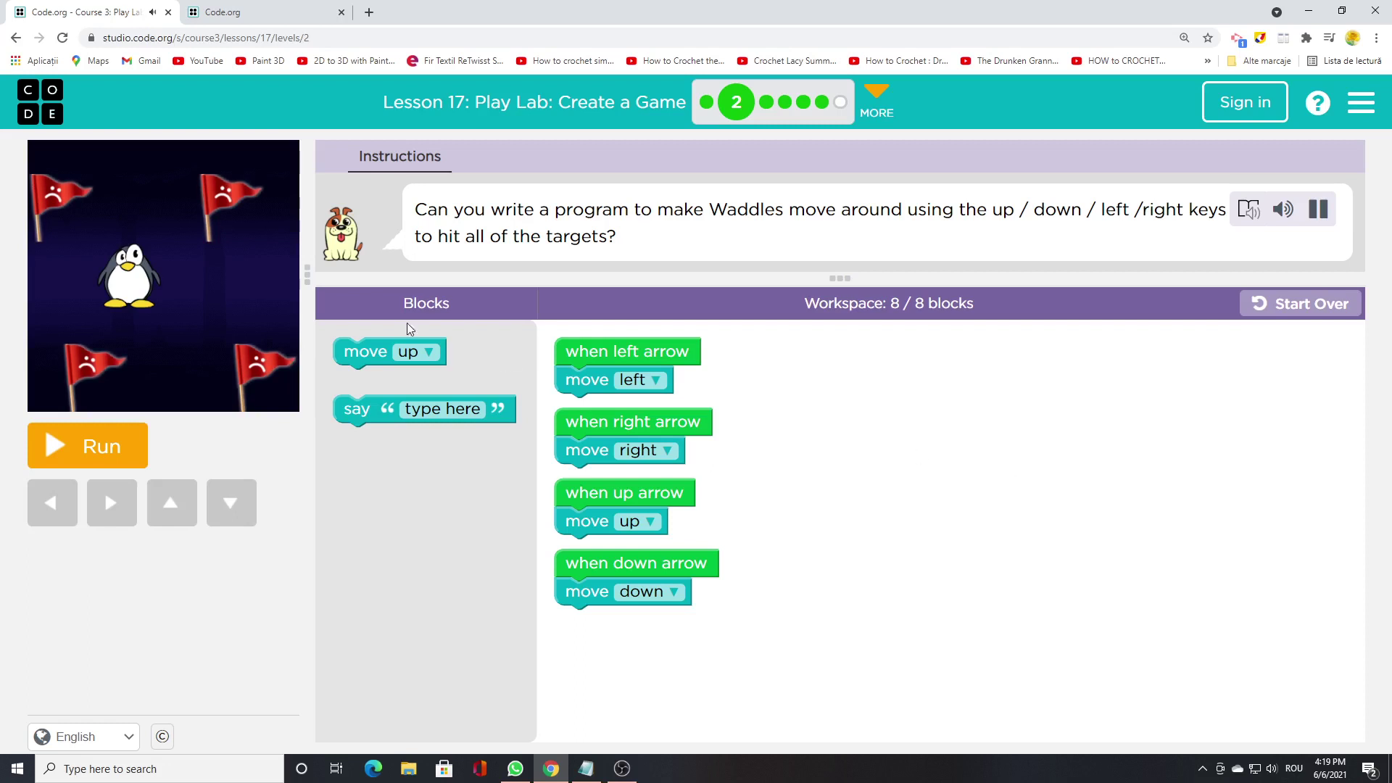
drag(308, 267, 469, 306)
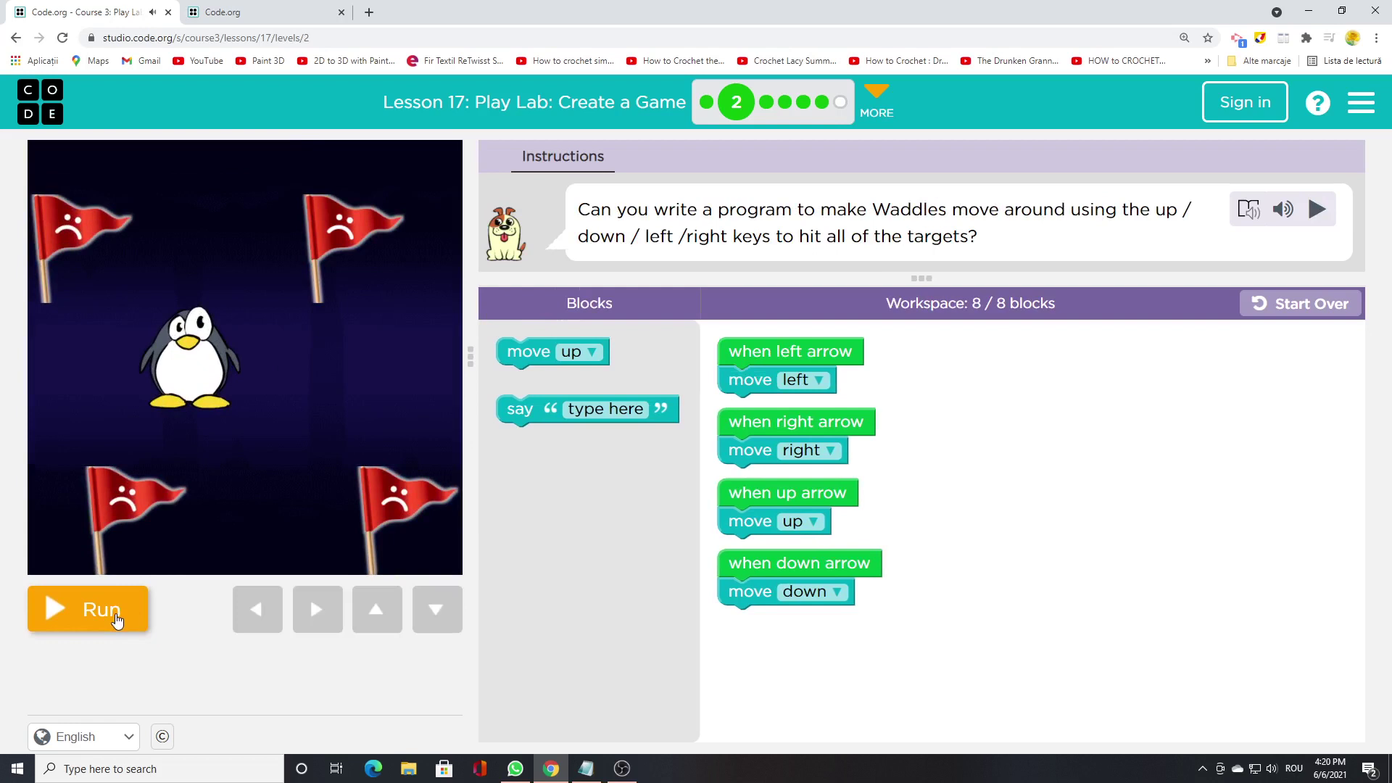
click(117, 611)
- Steer Waddles with arrow keys to the top-right, top-left, bottom-left and last flags
key(Right)
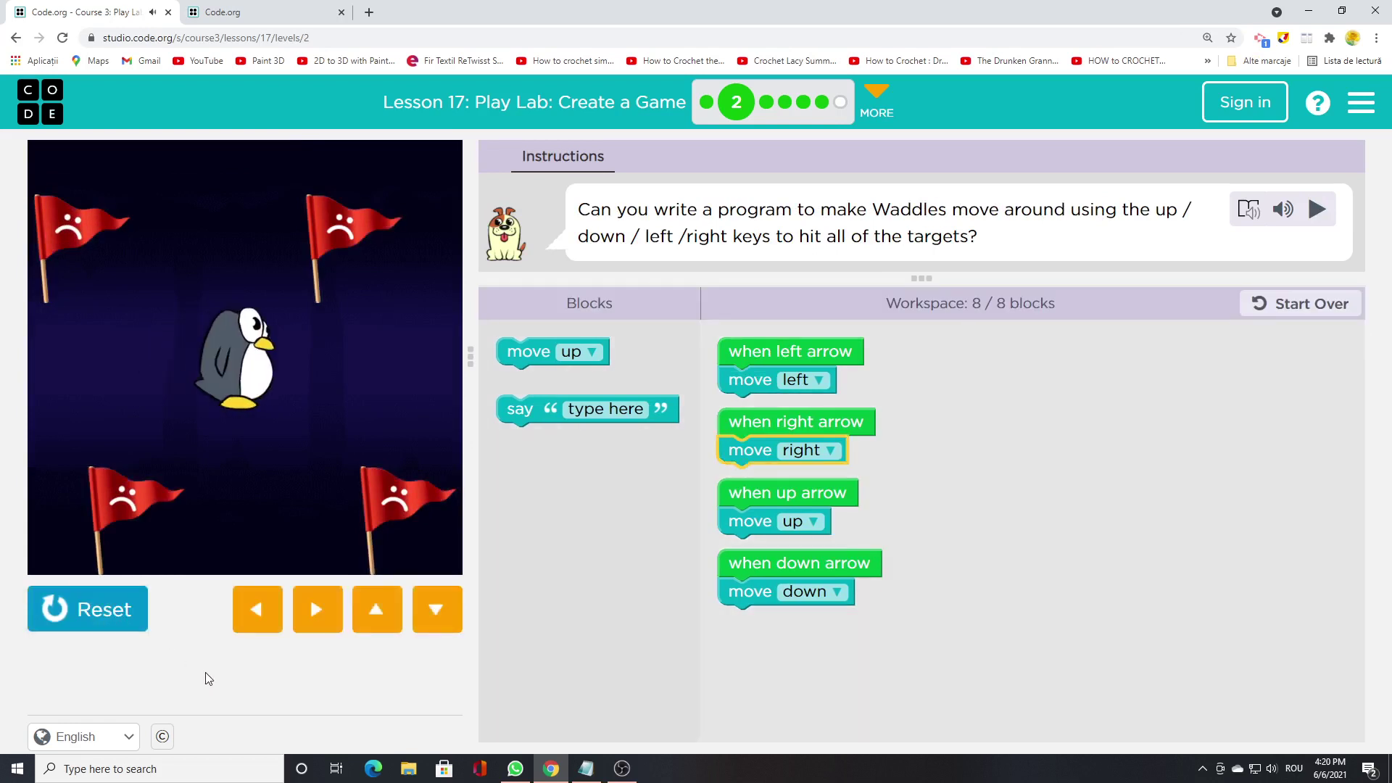
key(Right)
key(Up)
key(Left)
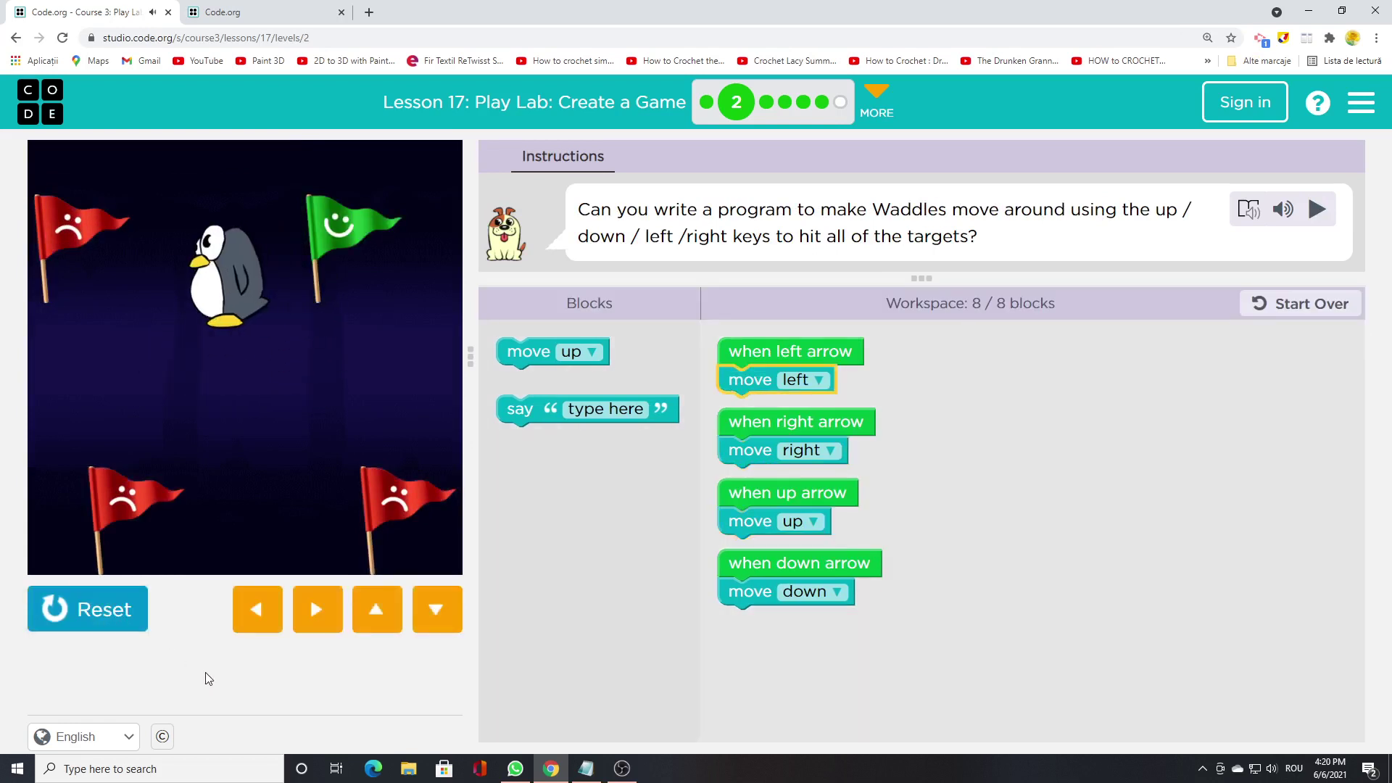
key(Left)
key(Left)
key(Left)
key(Down)
key(Down)
key(Down)
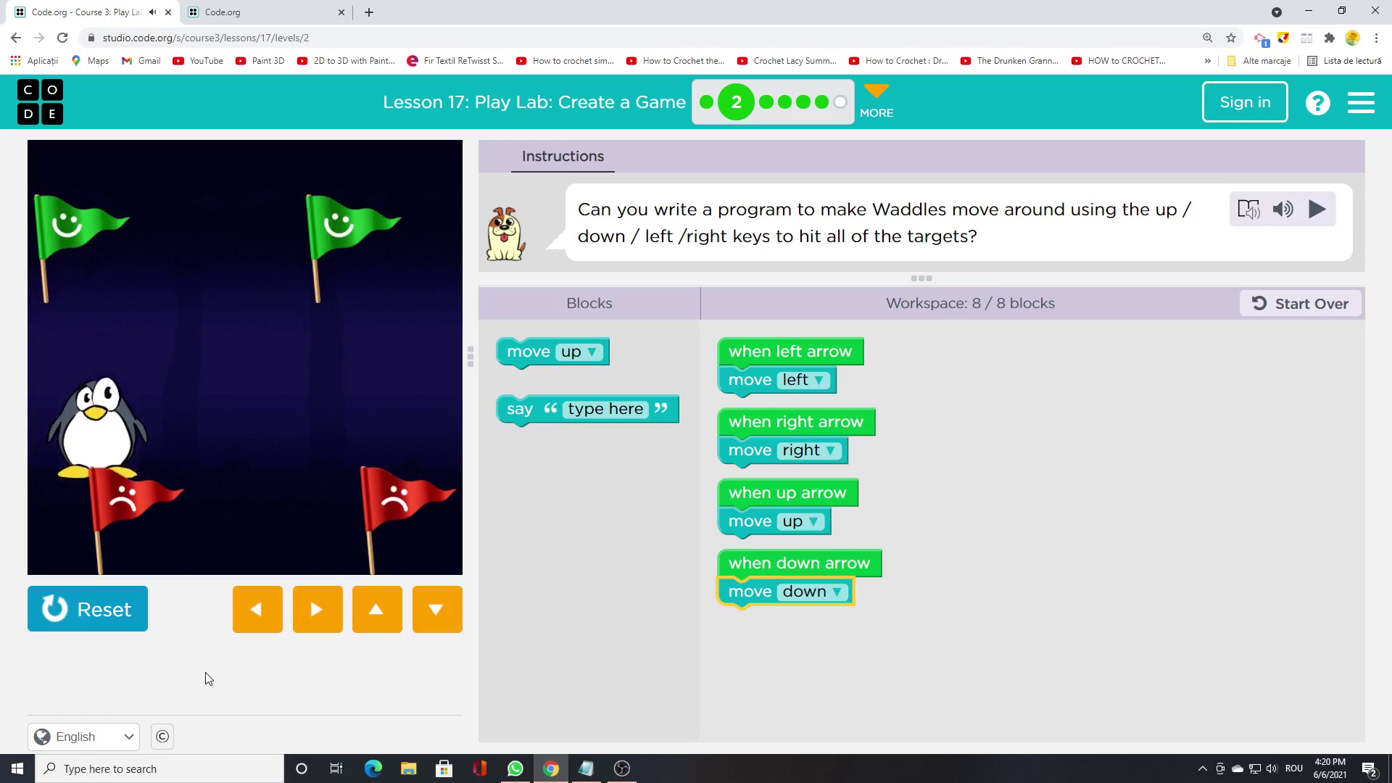
key(Down)
key(Right)
key(Right)
key(Right)
key(Right)
key(Right)
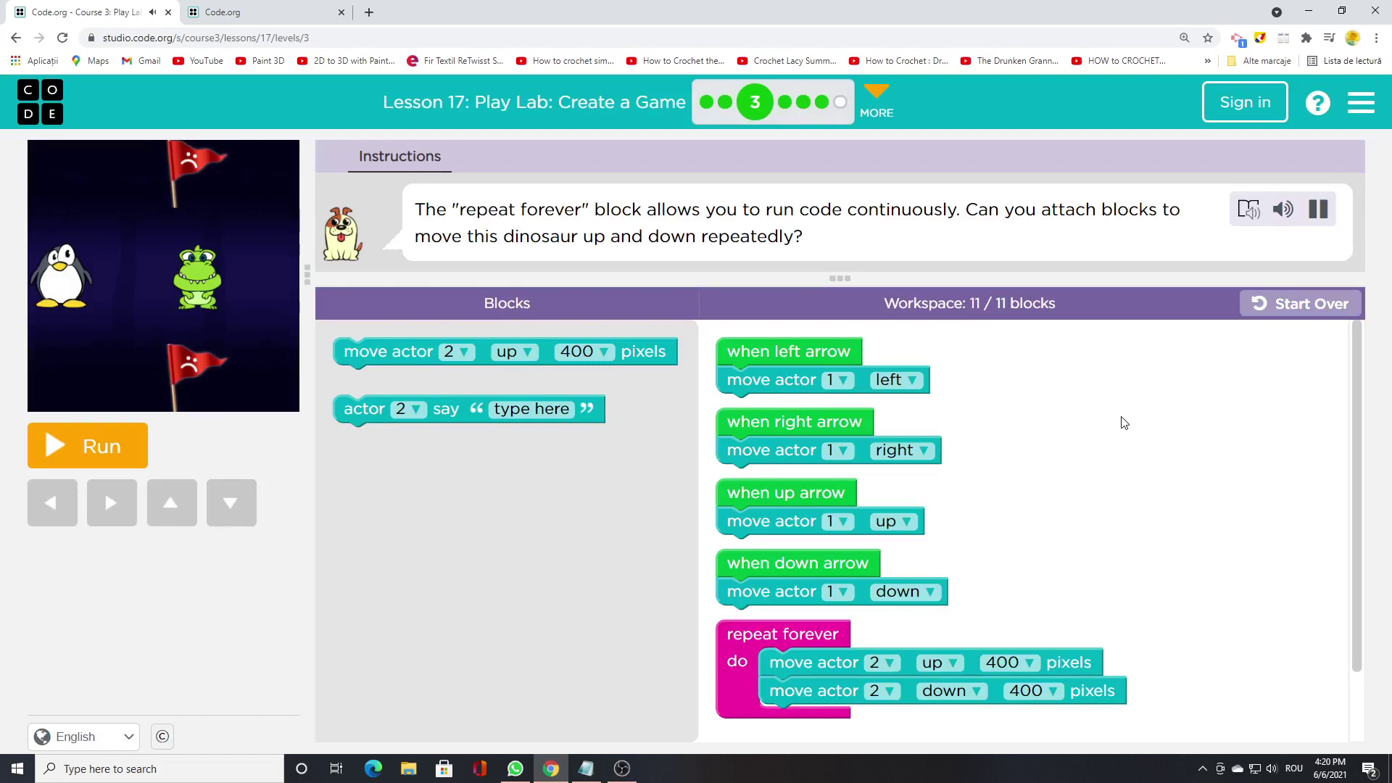
mouse_move(1358, 513)
mouse_down()
mouse_move(1353, 622)
mouse_move(1355, 360)
mouse_up()
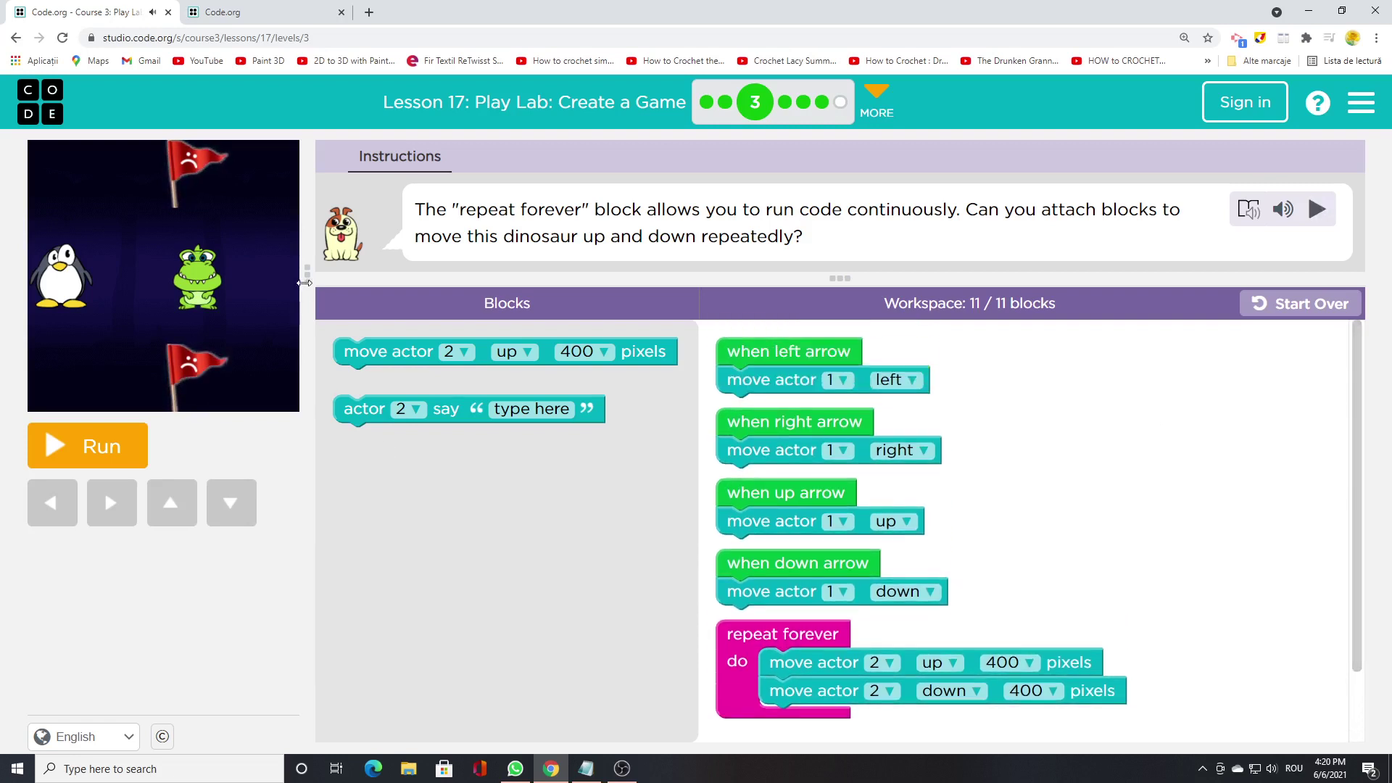
- Enlarge the stage, run the bouncing-dinosaur program, and continue to Puzzle 4
drag(305, 280, 470, 348)
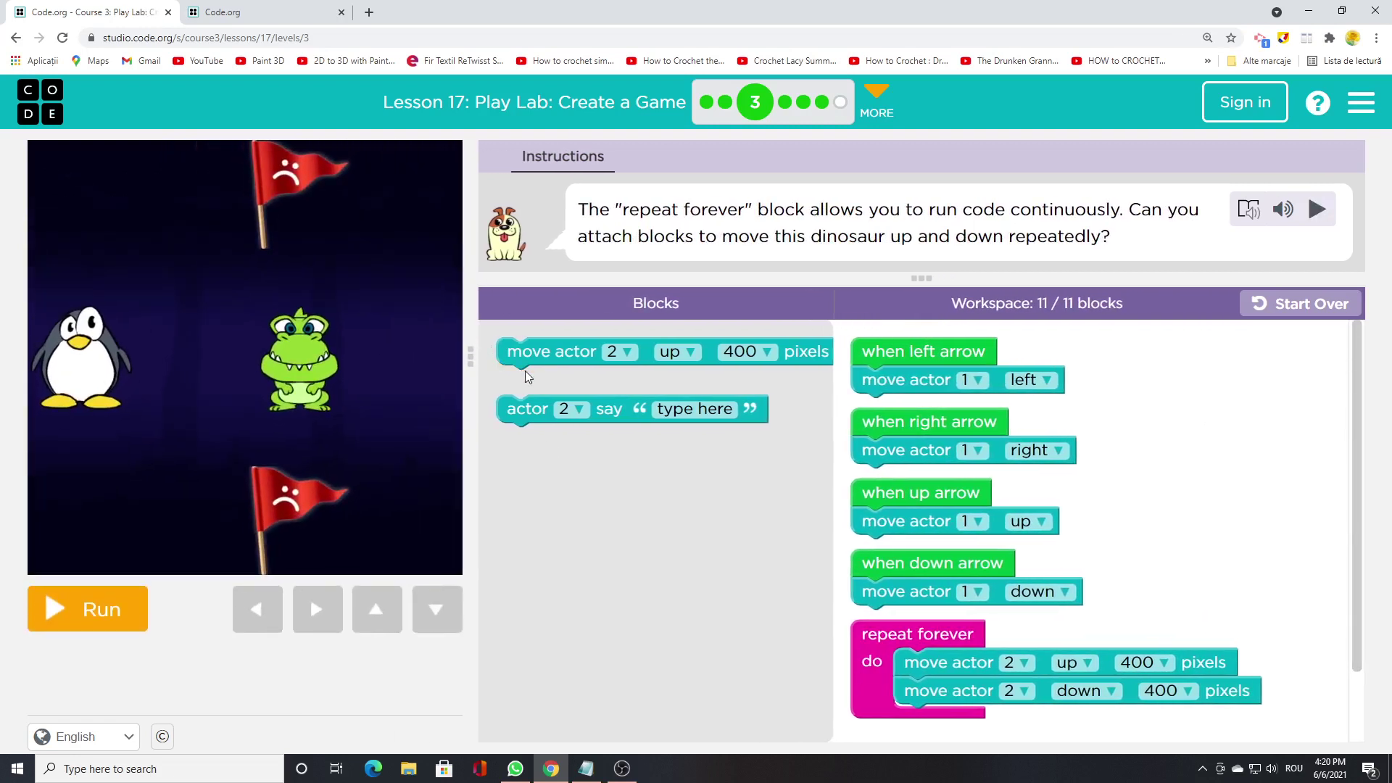
click(87, 610)
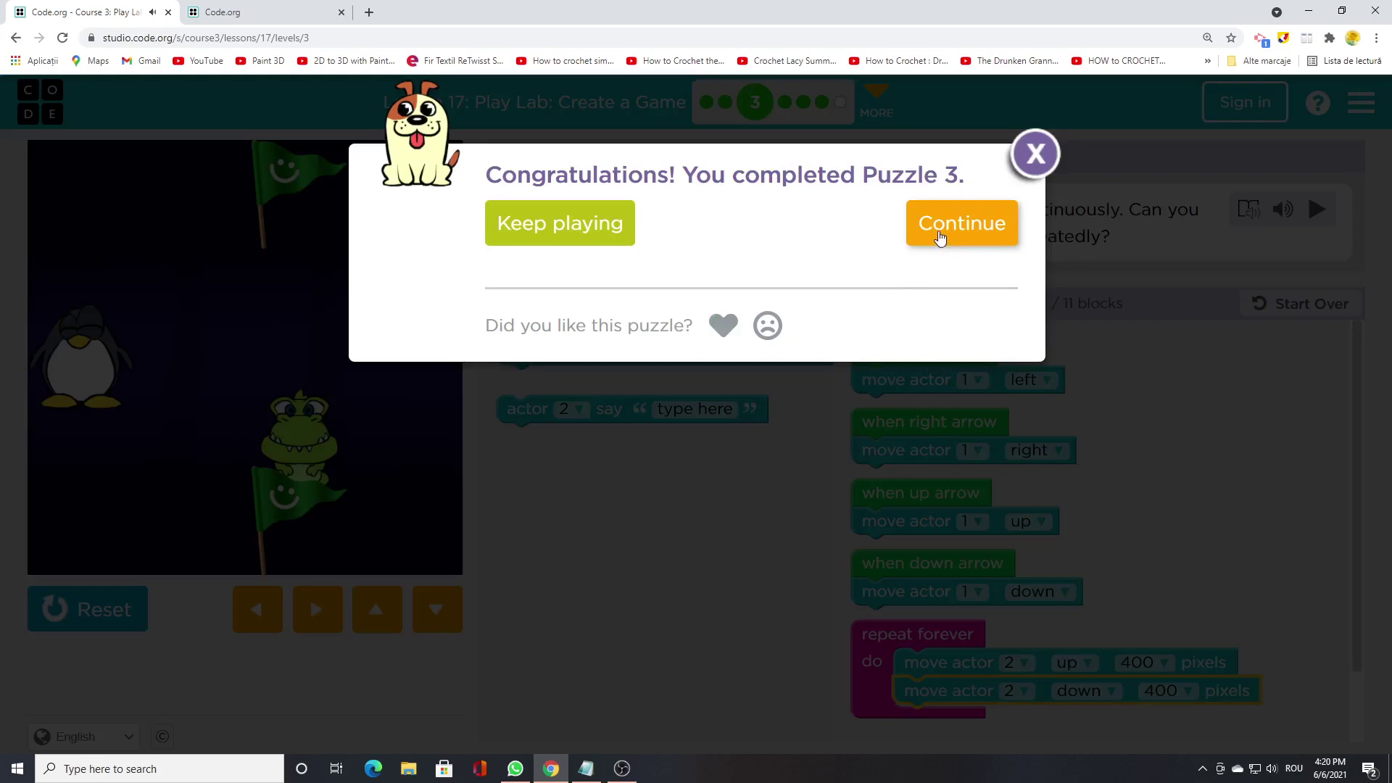
click(961, 223)
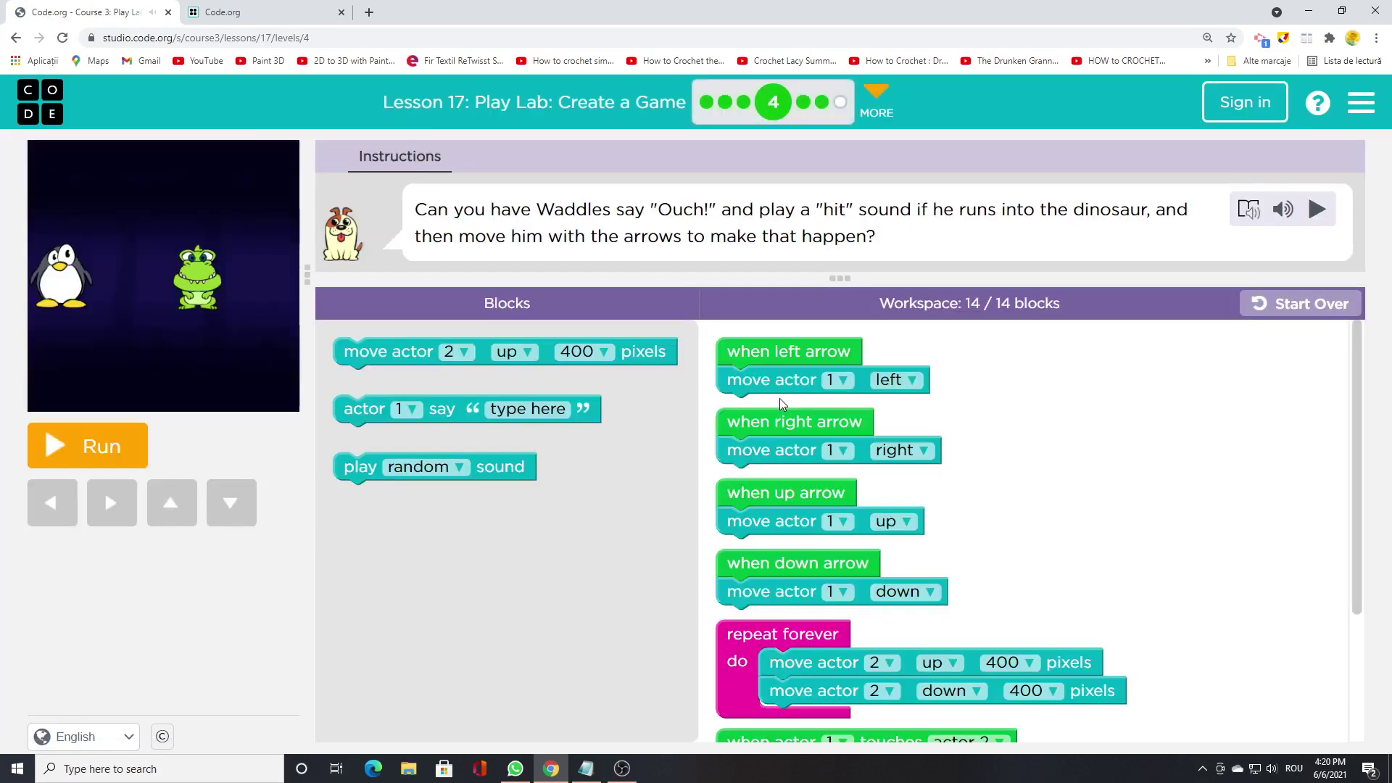
- Play the Puzzle 4 instructions, widen the stage, run, and steer Waddles right into the dinosaur
click(1299, 210)
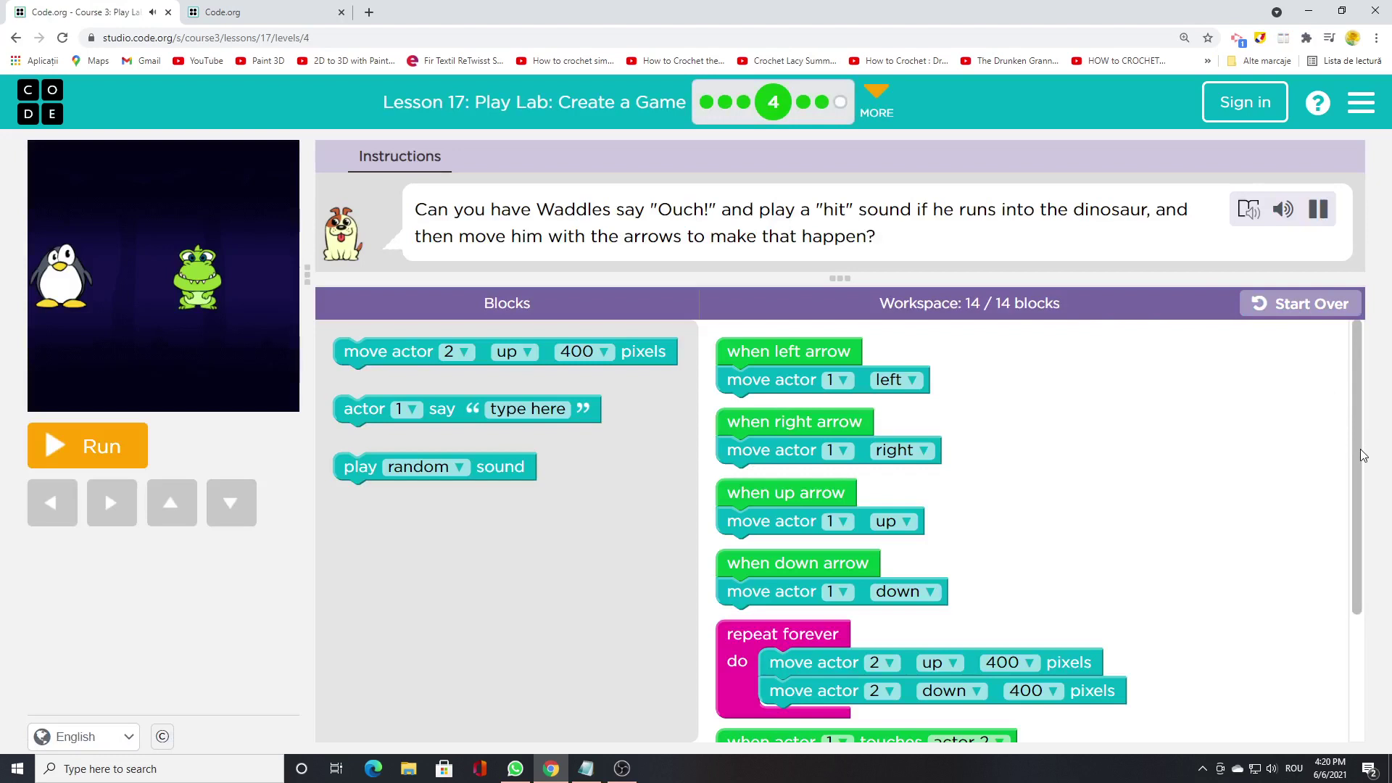
mouse_move(1361, 455)
mouse_down()
mouse_move(1357, 571)
mouse_move(1336, 446)
mouse_move(1335, 541)
mouse_up()
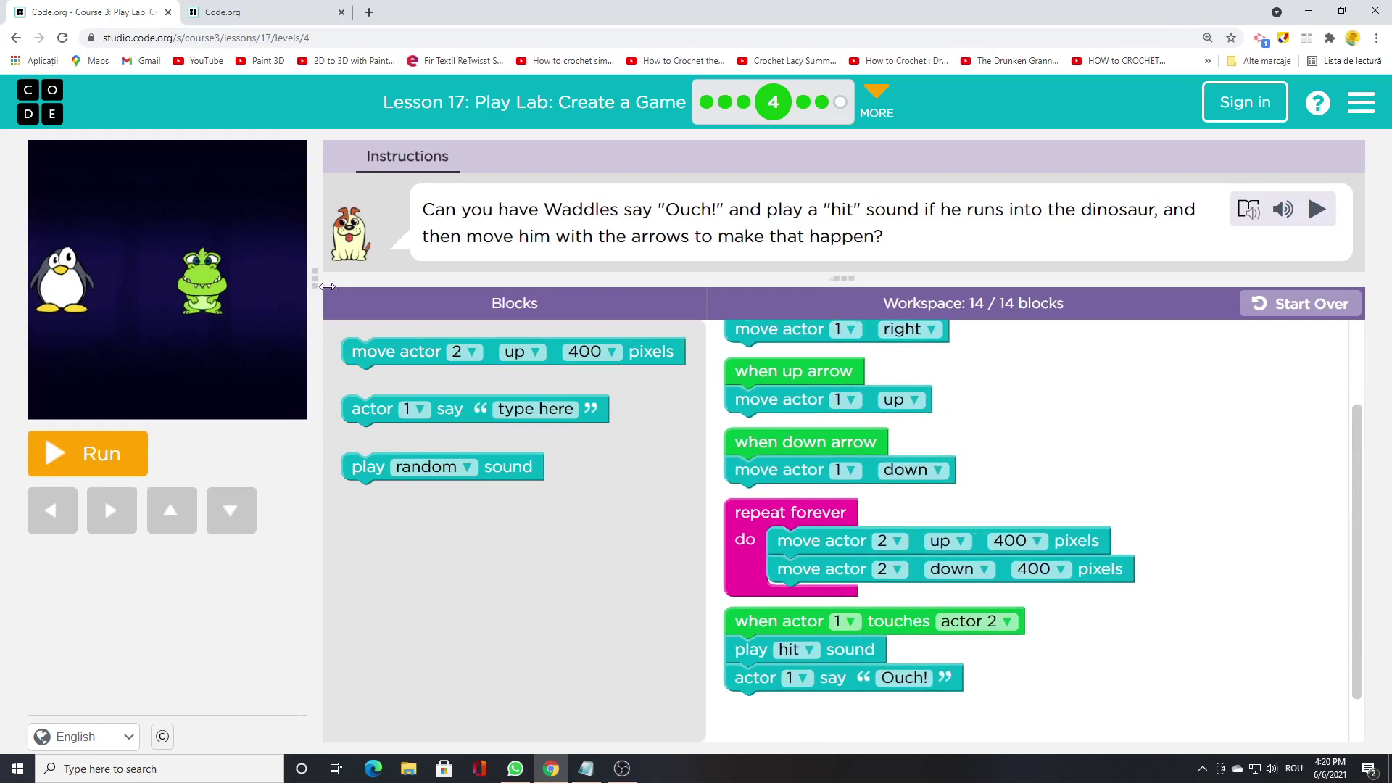
drag(307, 278, 470, 326)
click(88, 610)
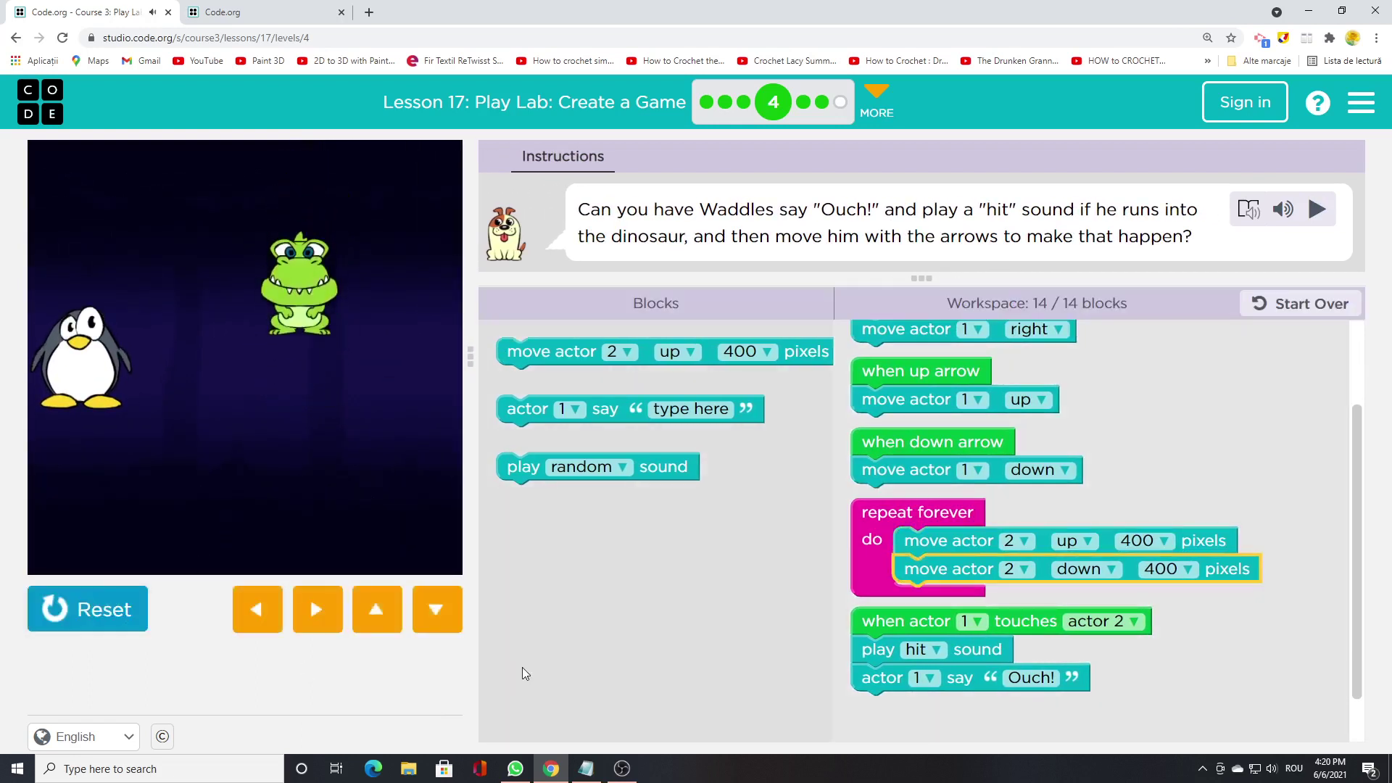
key(Right)
key(Right)
key(Right)
key(Right)
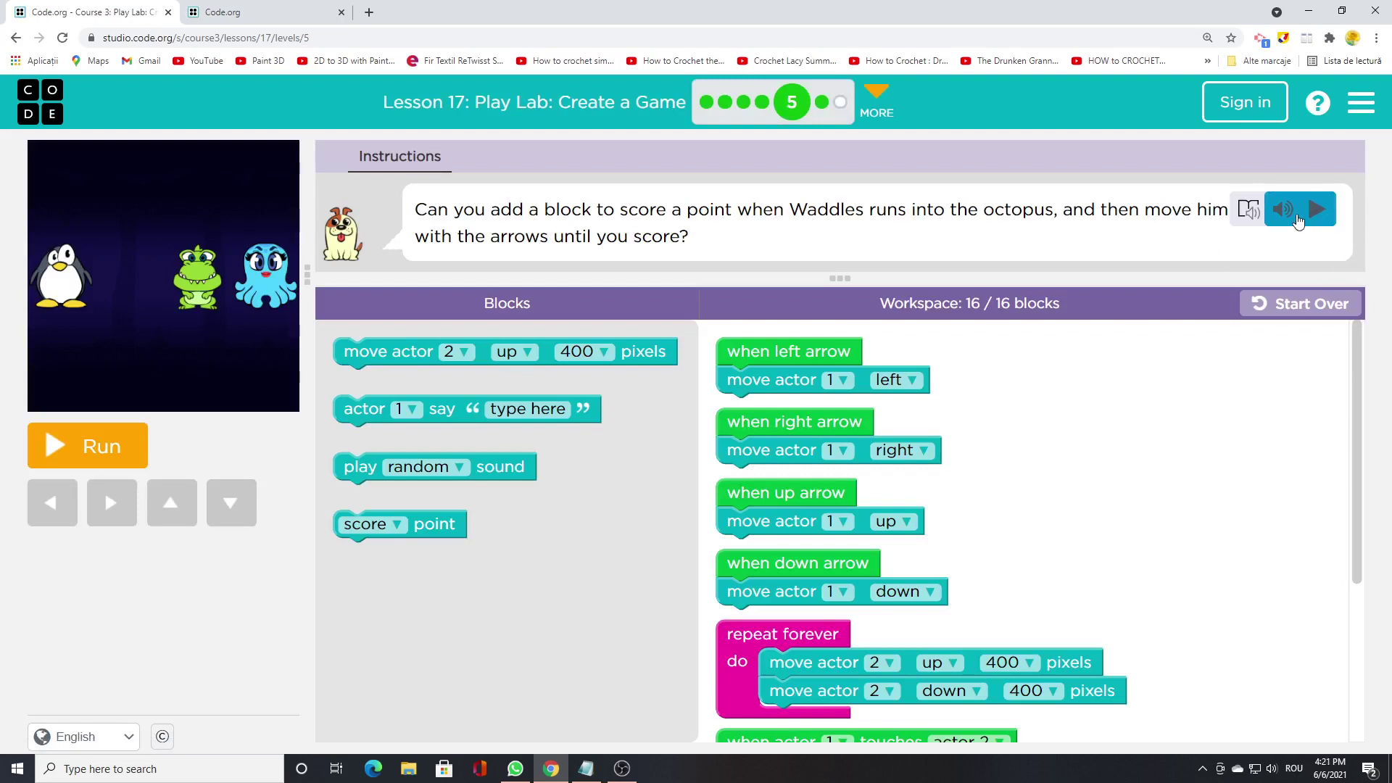
- Play the Puzzle 5 instructions, enlarge the stage, run, and steer Waddles right into the octopus
click(1317, 209)
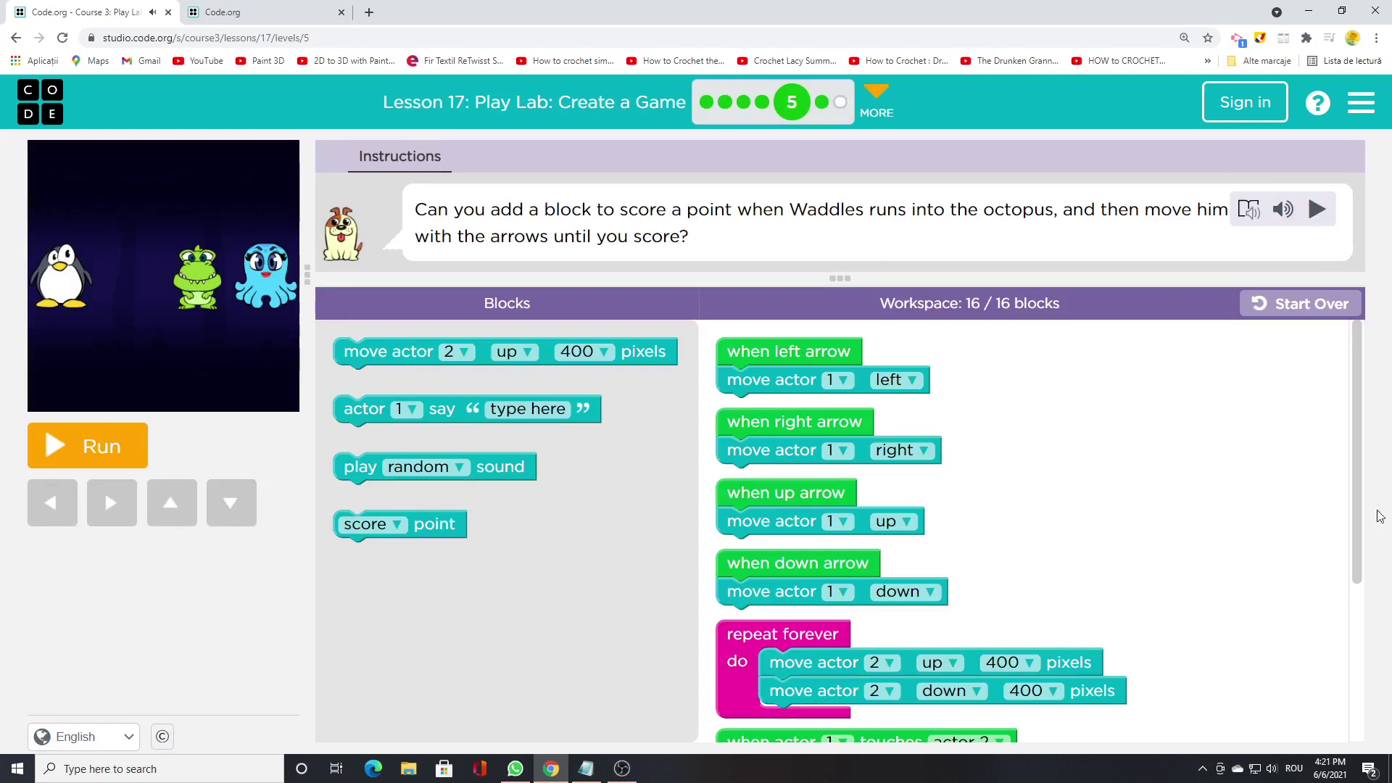
drag(1356, 512, 1348, 644)
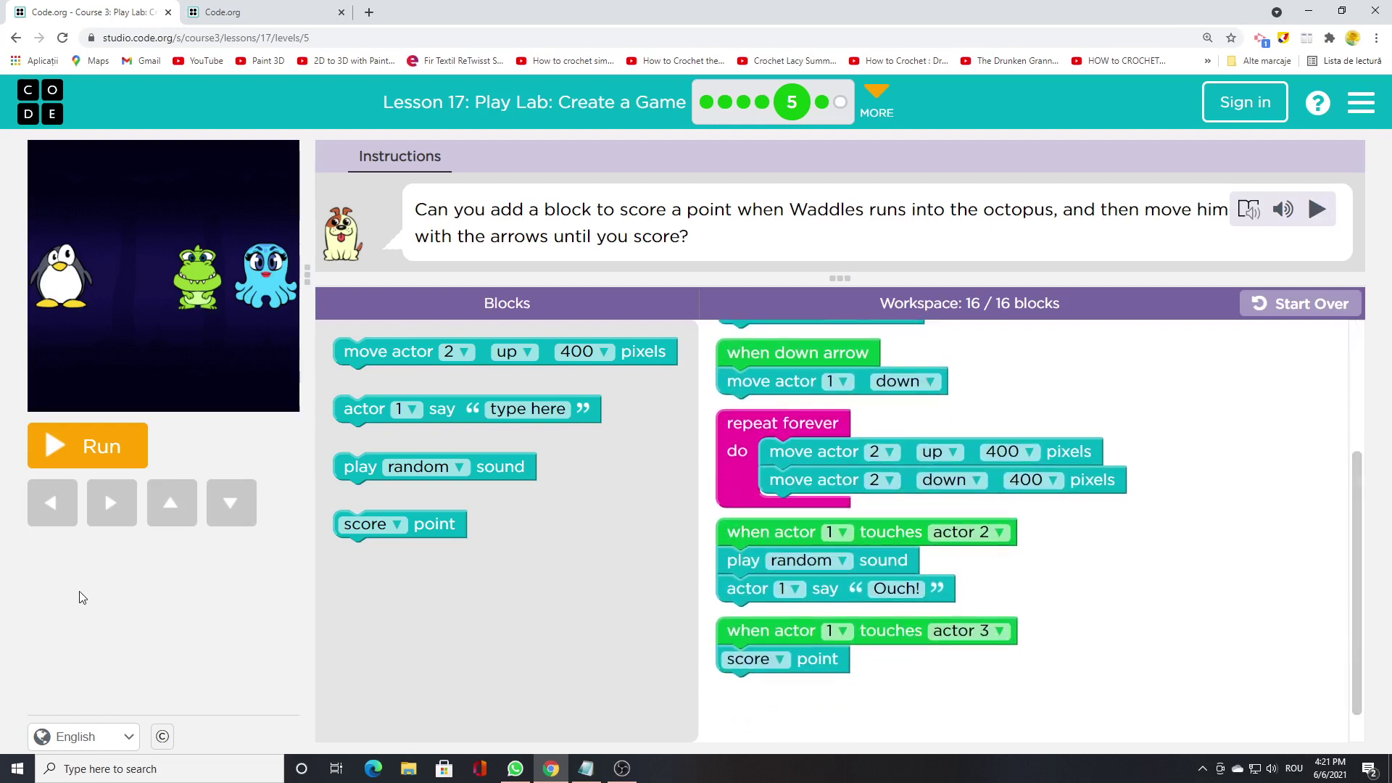
drag(307, 287, 471, 350)
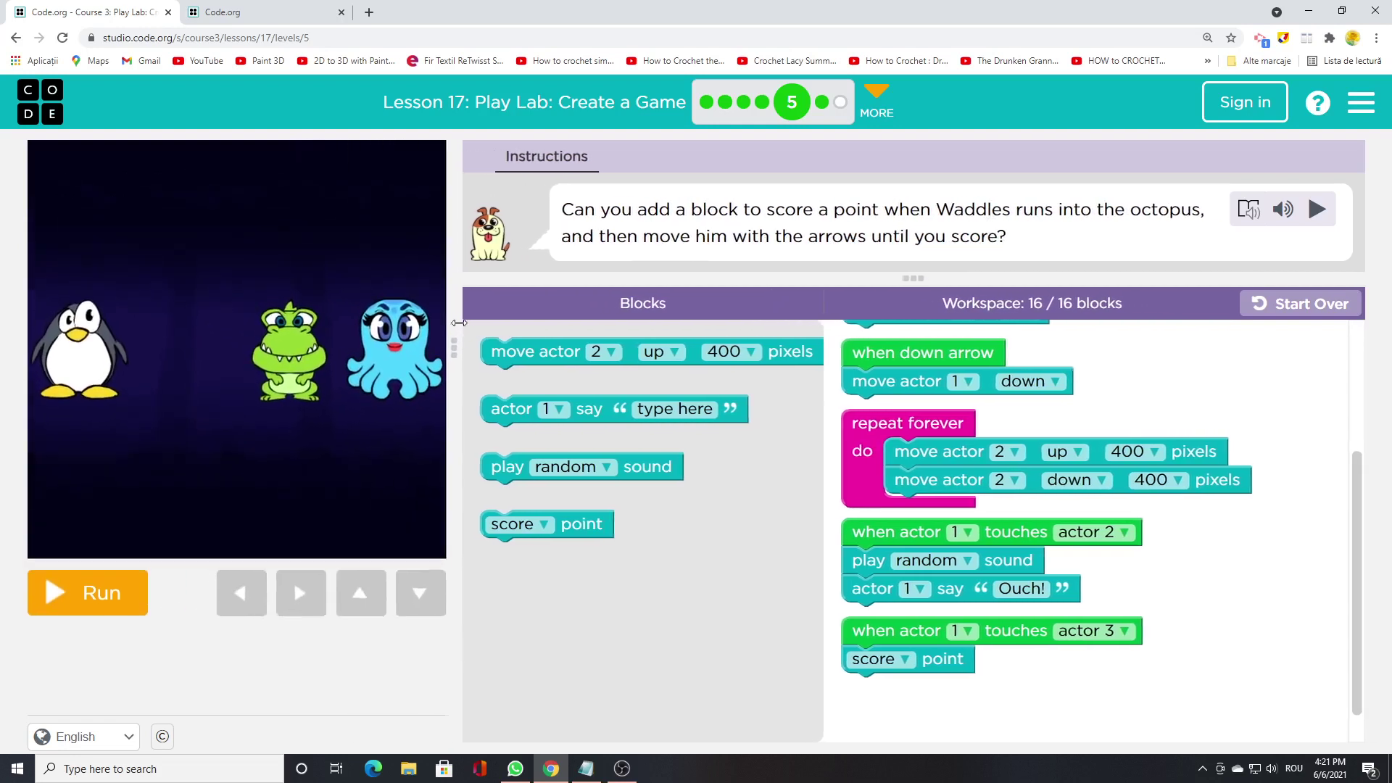
click(87, 609)
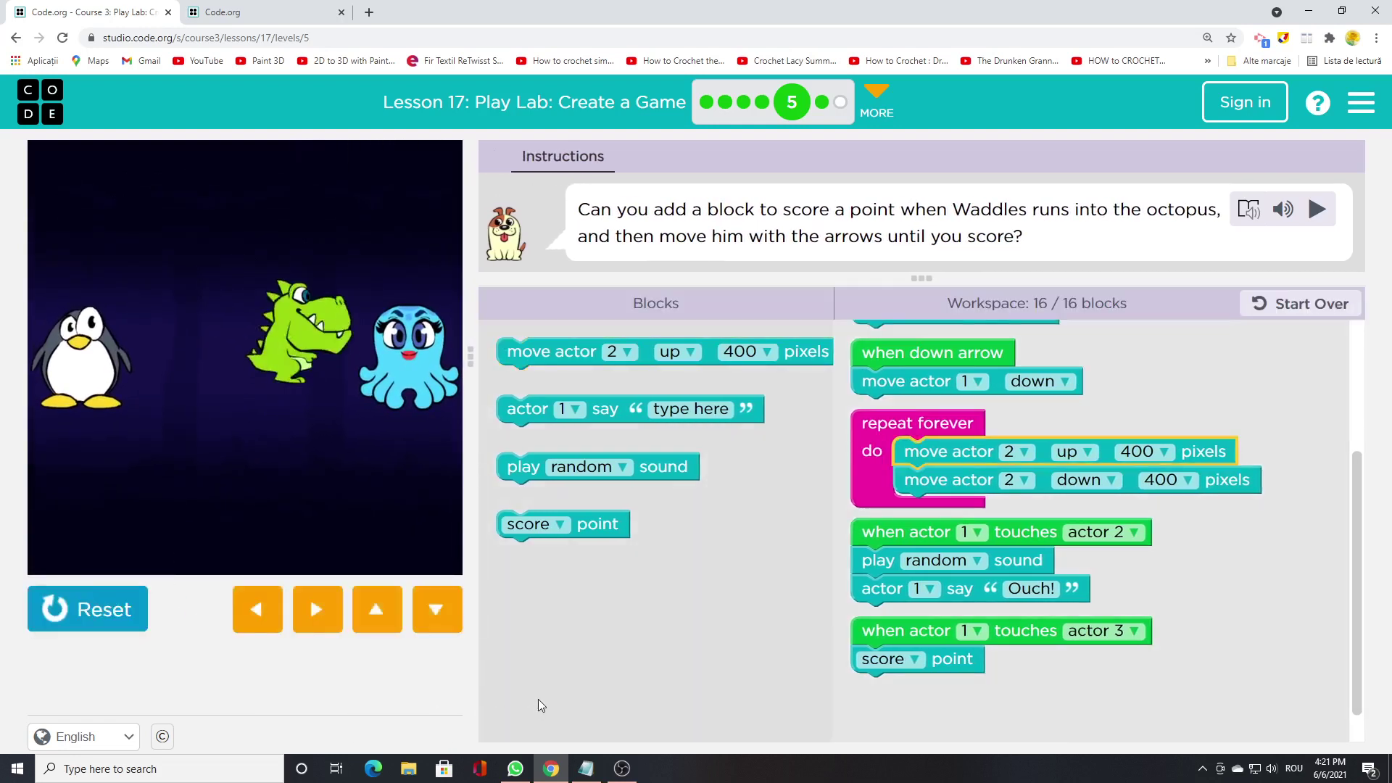
key(Right)
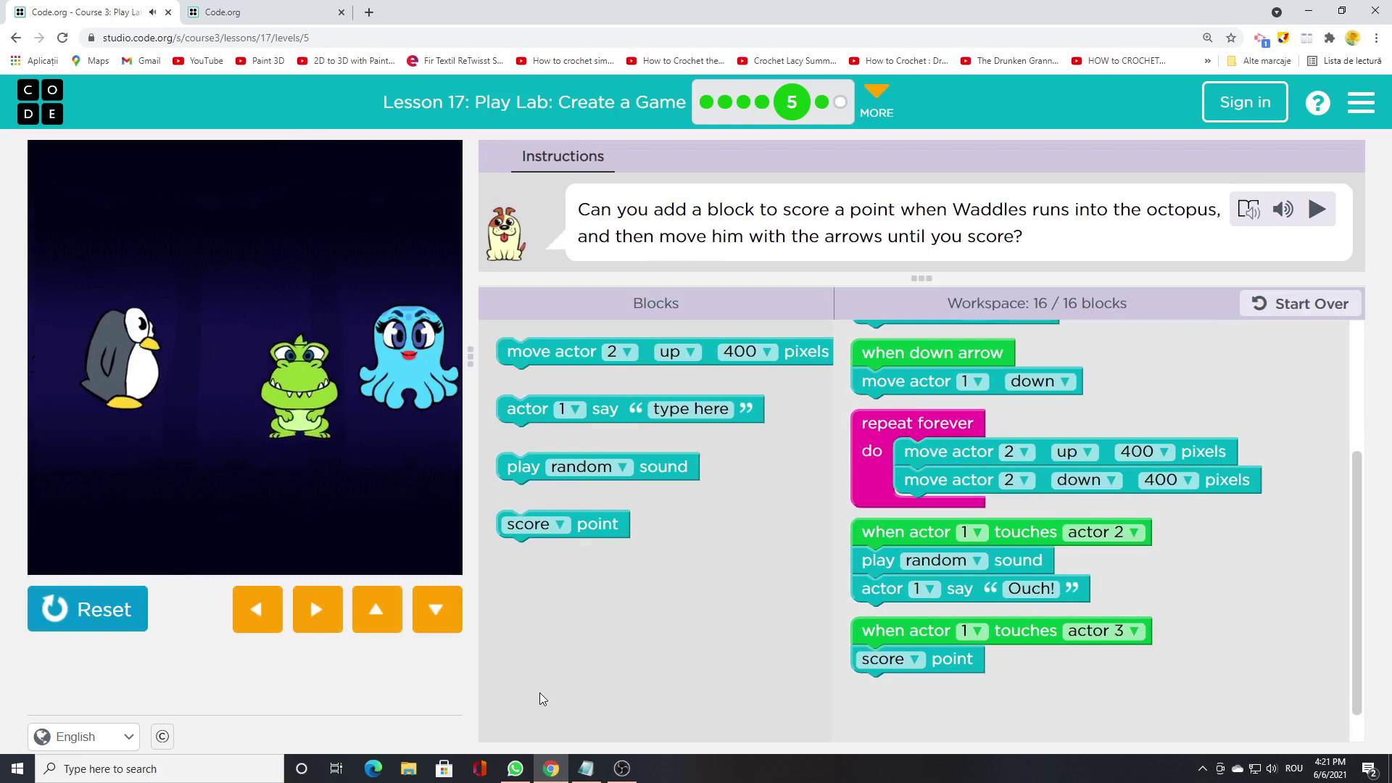
key(Right)
key(Right)
key(Right)
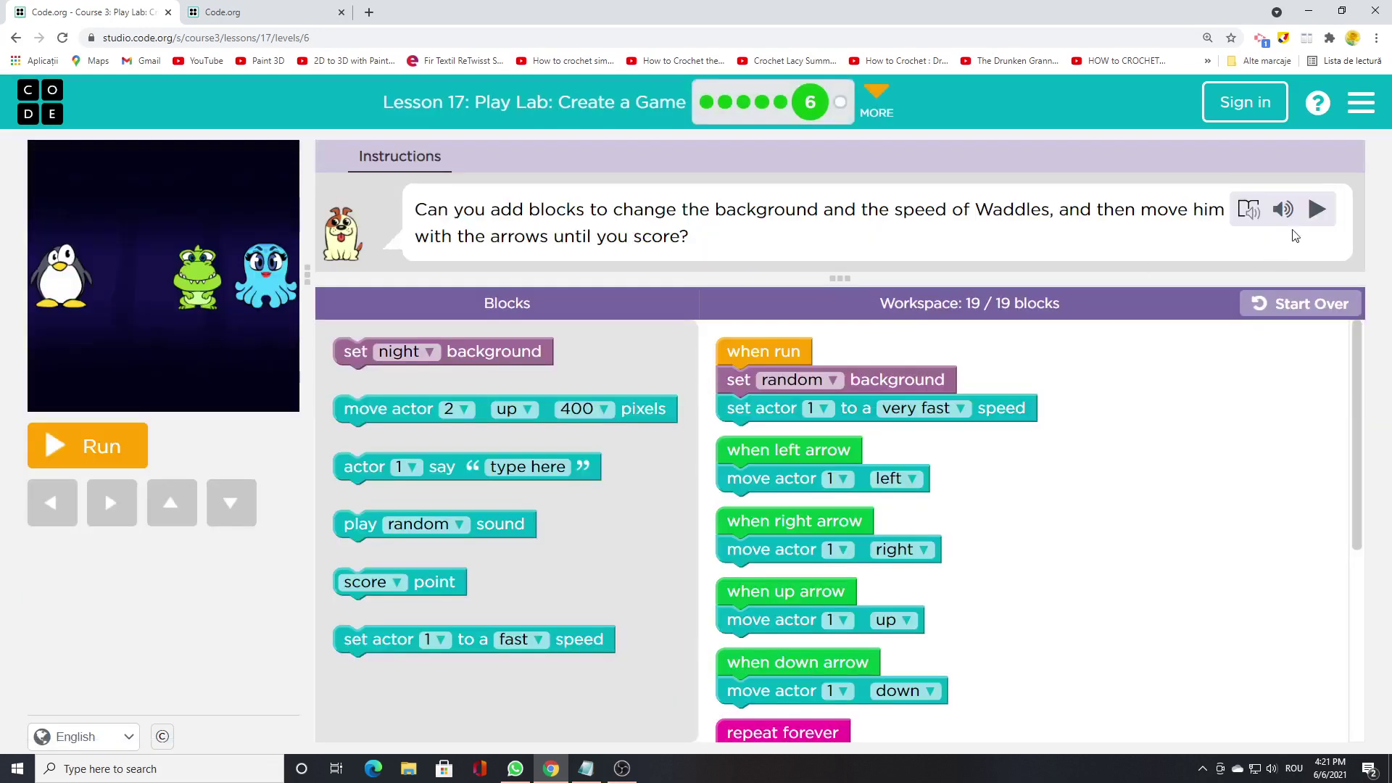
- Play the Puzzle 6 instructions, run the random-background fast-Waddles program, hit the octopus, and continue
click(1315, 209)
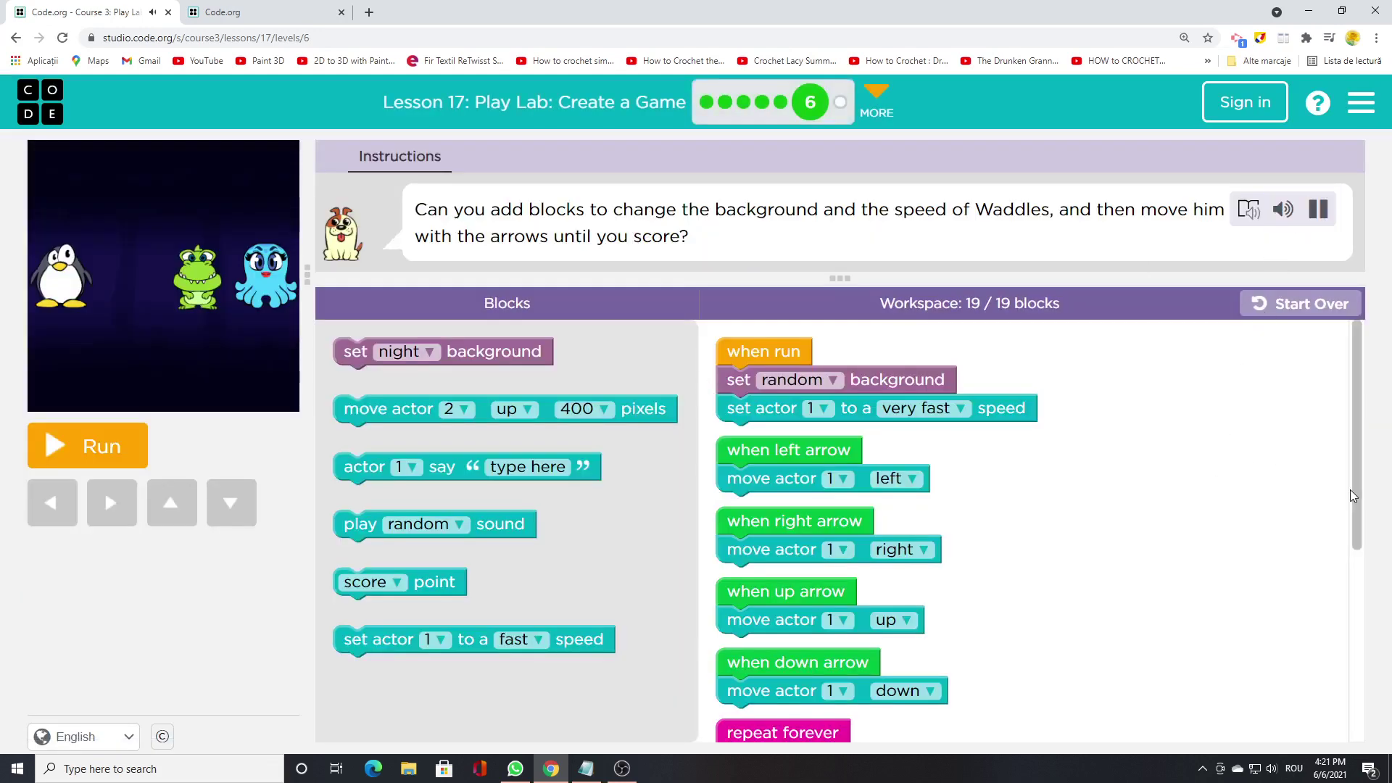
drag(1359, 501, 1348, 676)
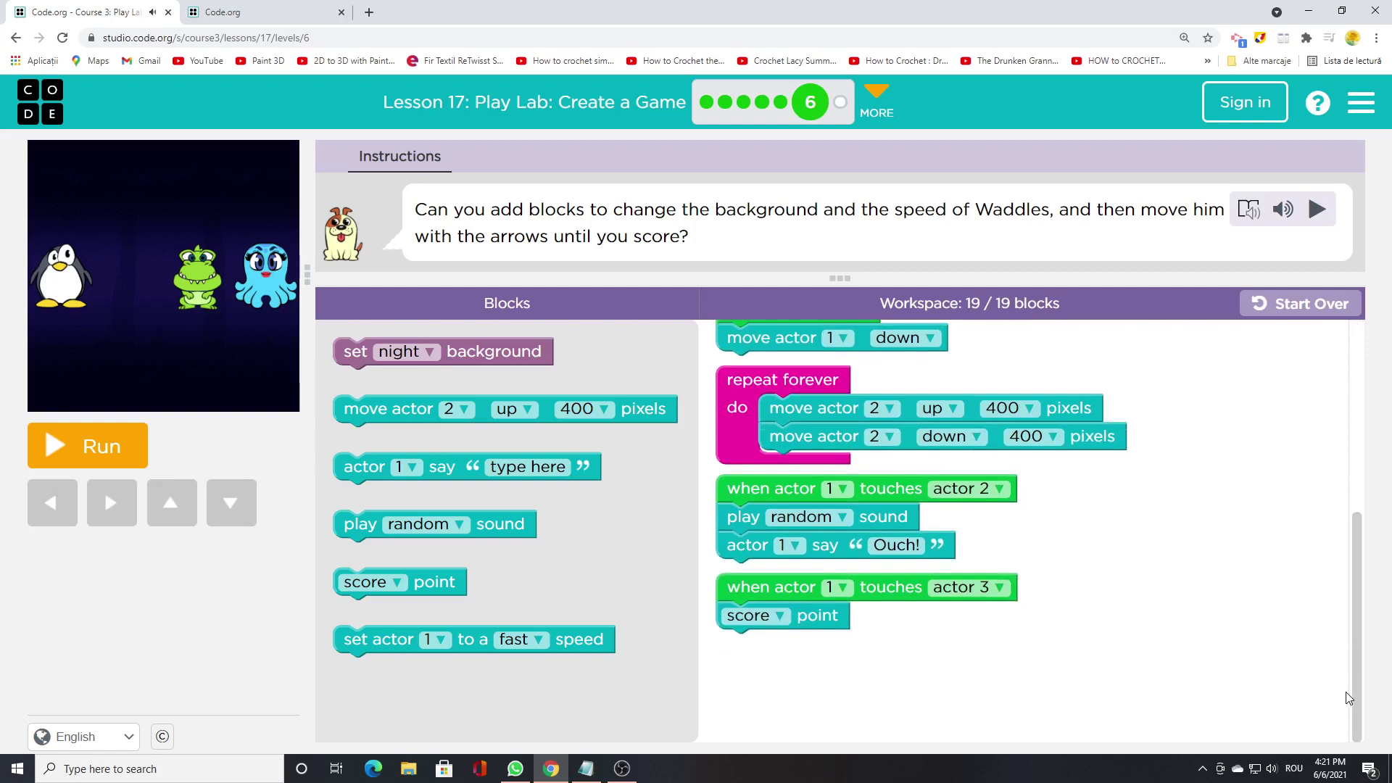
drag(1348, 677, 1358, 493)
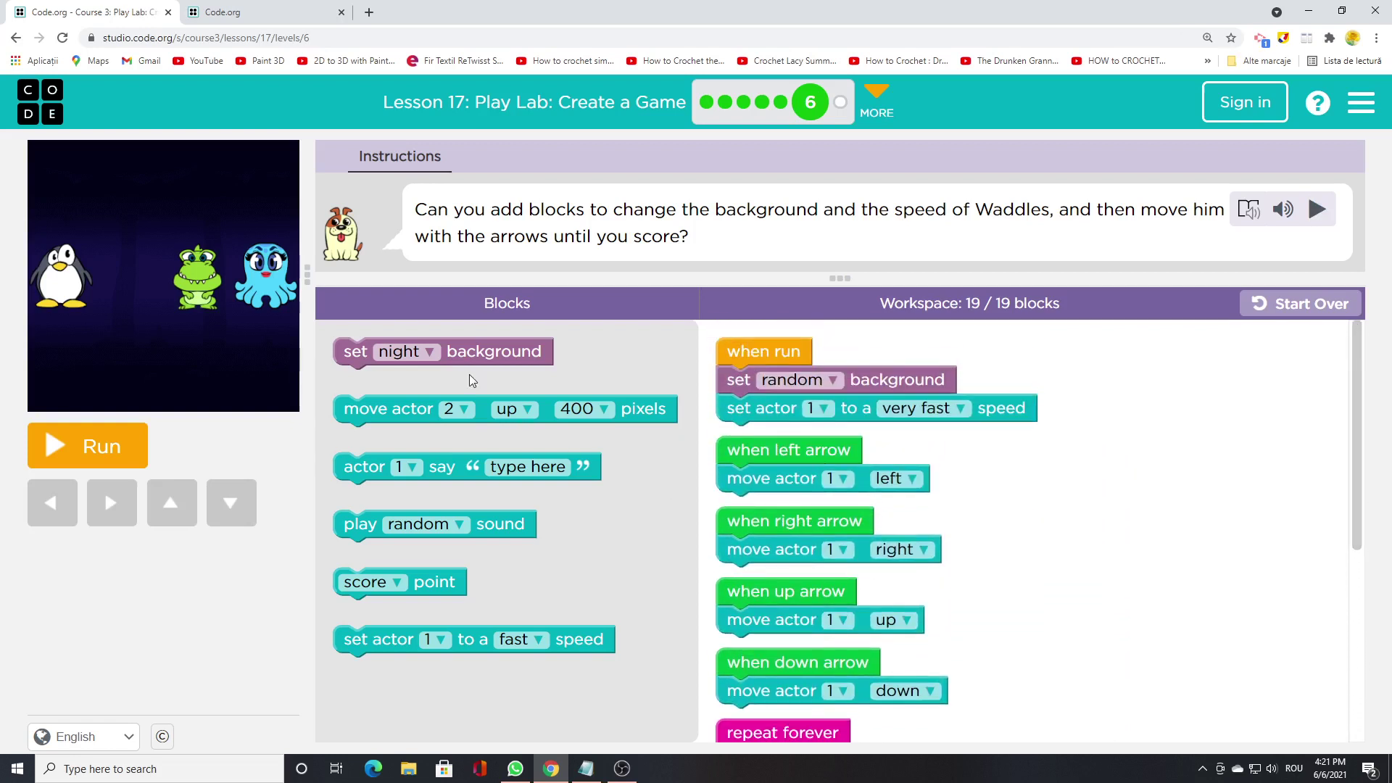
drag(314, 273, 536, 319)
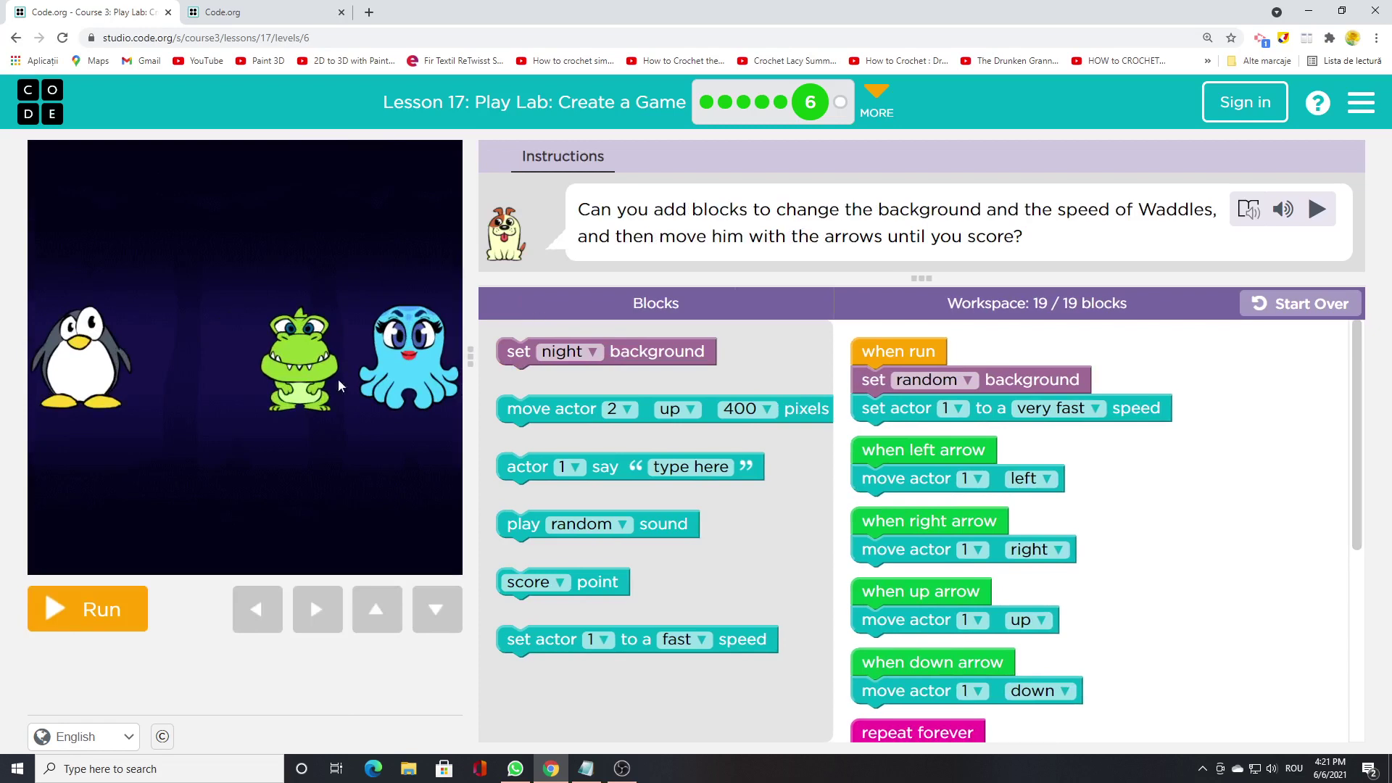
click(87, 609)
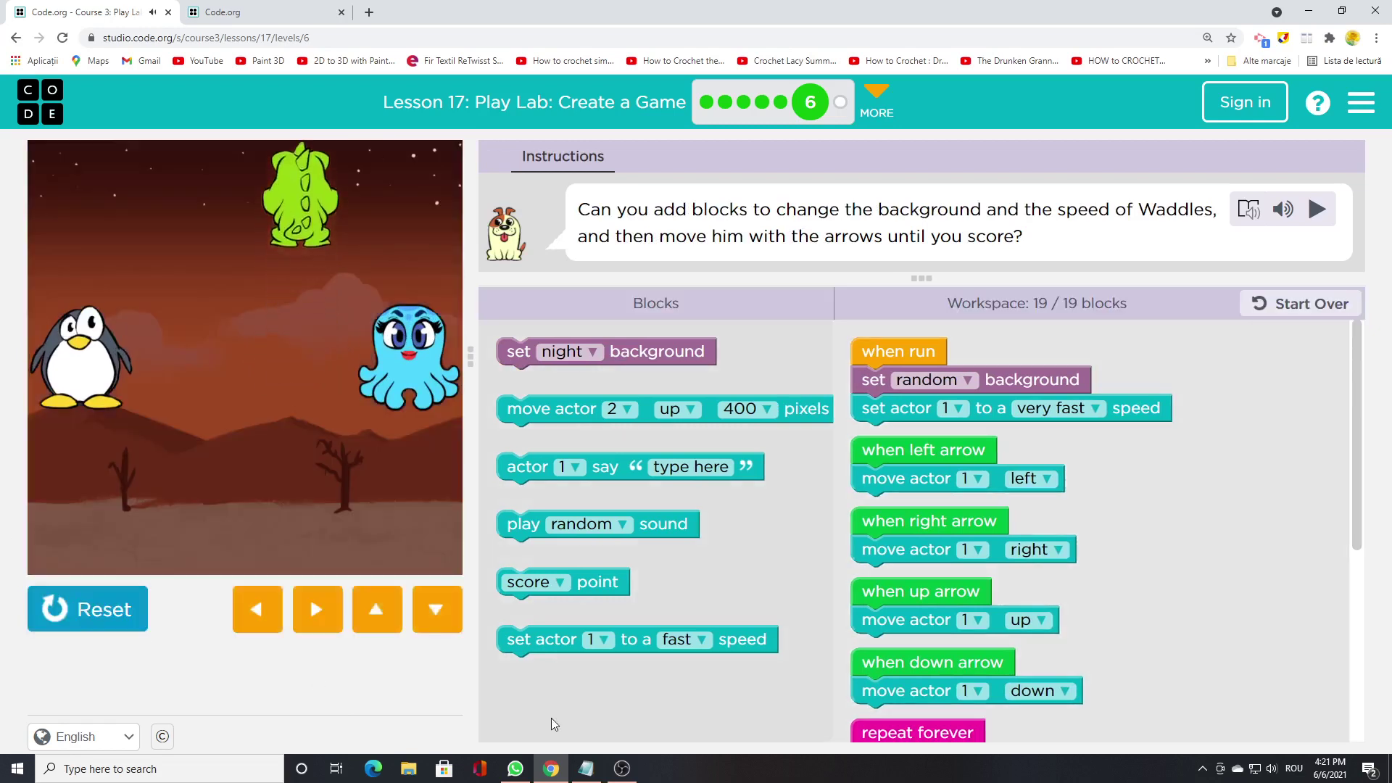
key(Right)
key(Right)
key(Right)
key(Right)
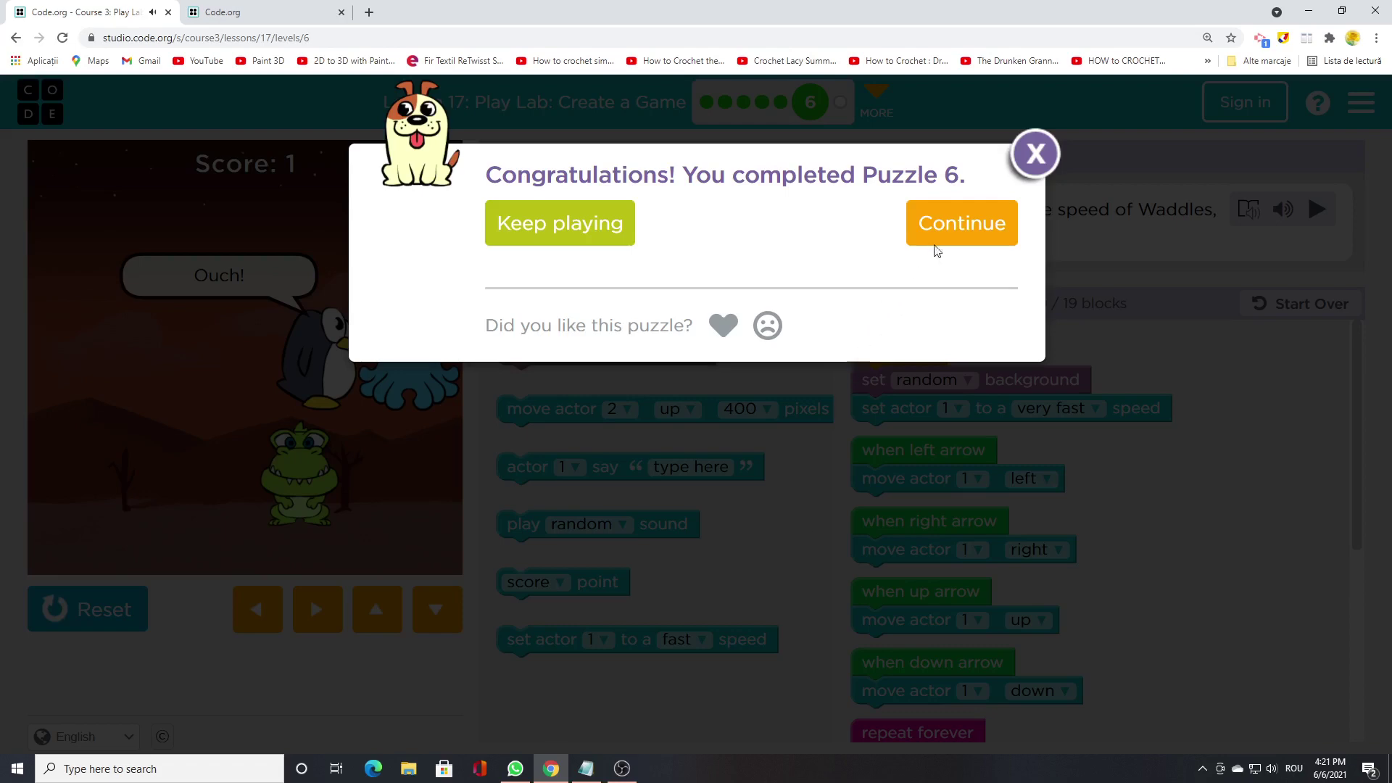
click(962, 223)
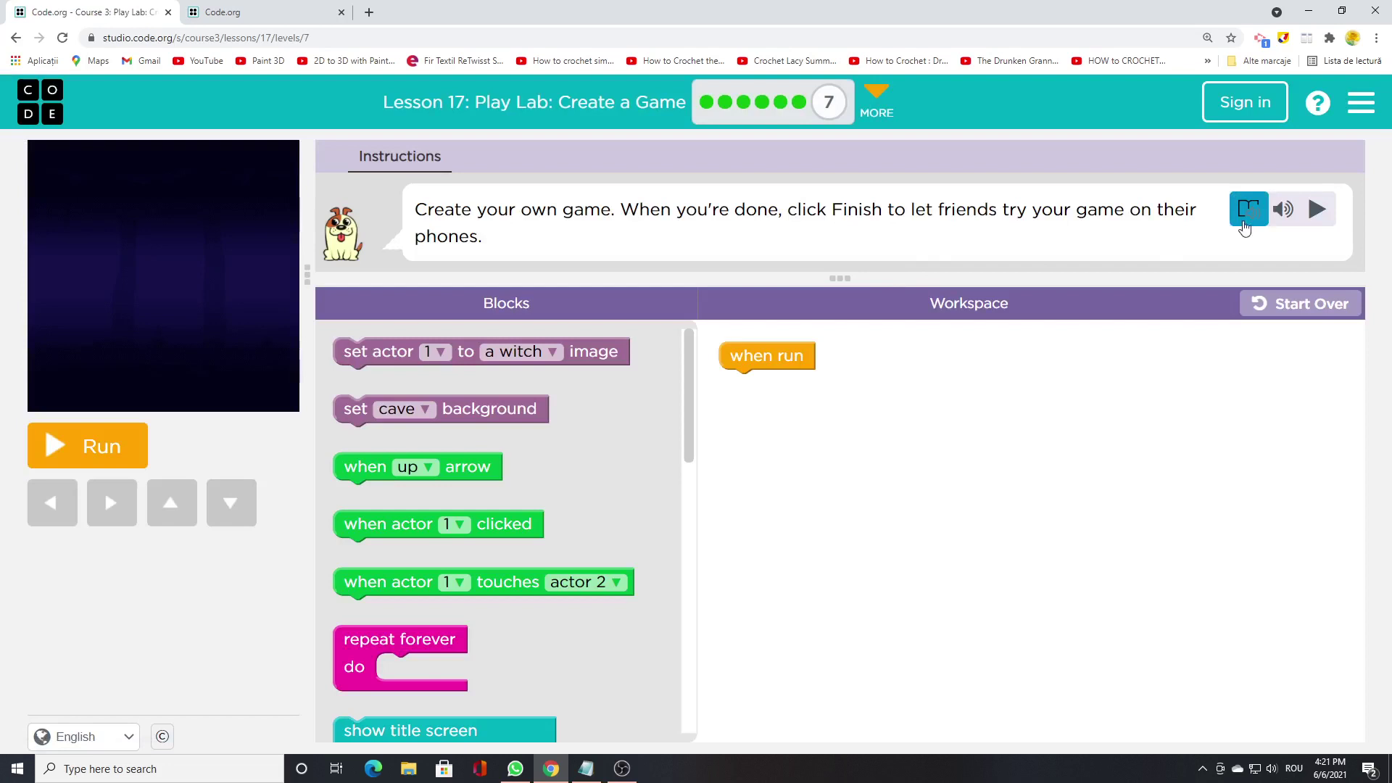
- Start text-to-speech for the level 7 create-your-own-game instructions
click(1316, 209)
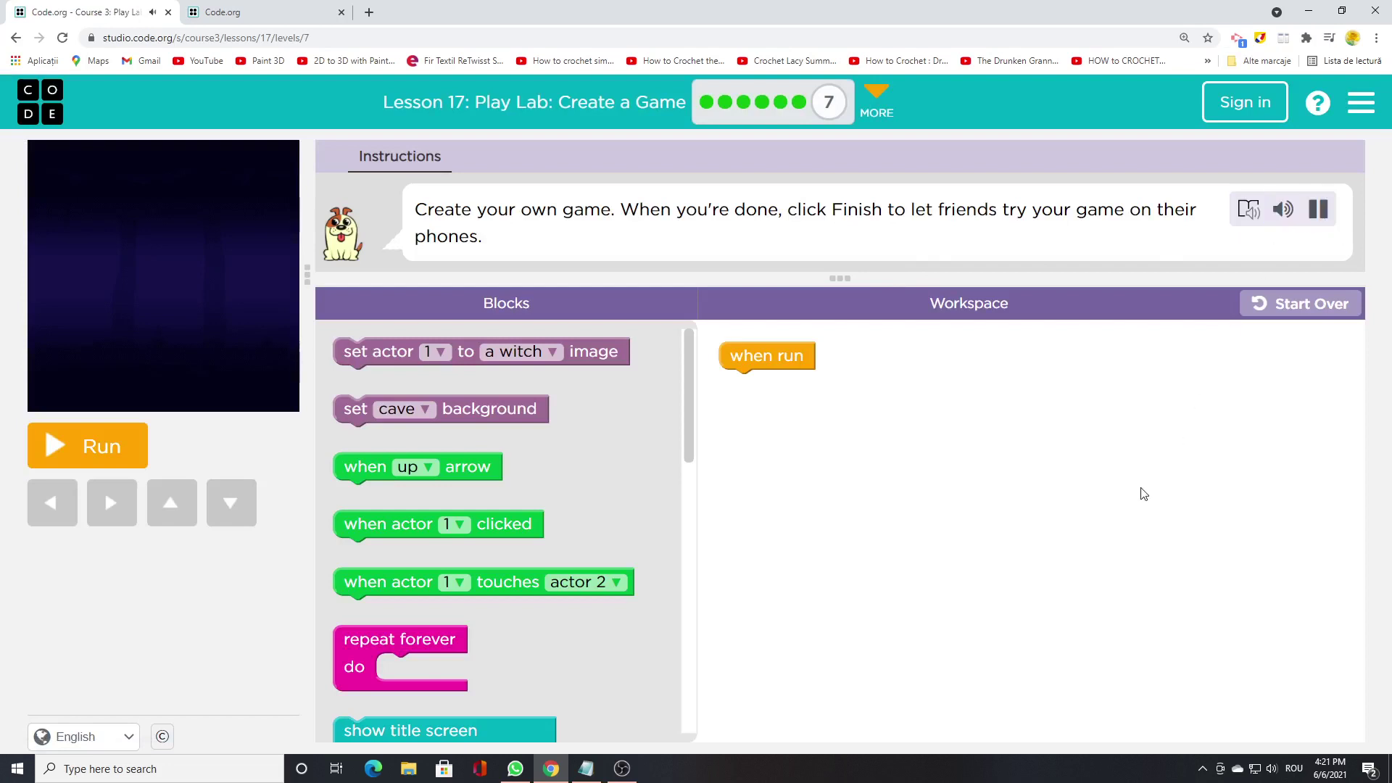